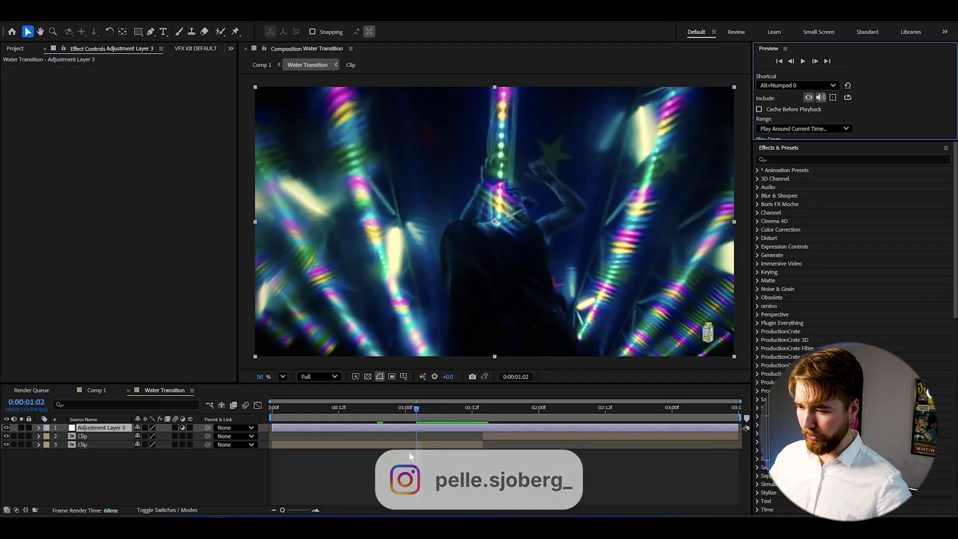
# - Trim the start of Adjustment Layer 3 to 0:00:01:02 and add a layer marker at the cut on 0:00:01:14
pyautogui.hotkey('ctrl', 'shift', 'd')
pyautogui.moveTo(452, 407); pyautogui.dragTo(481, 407)
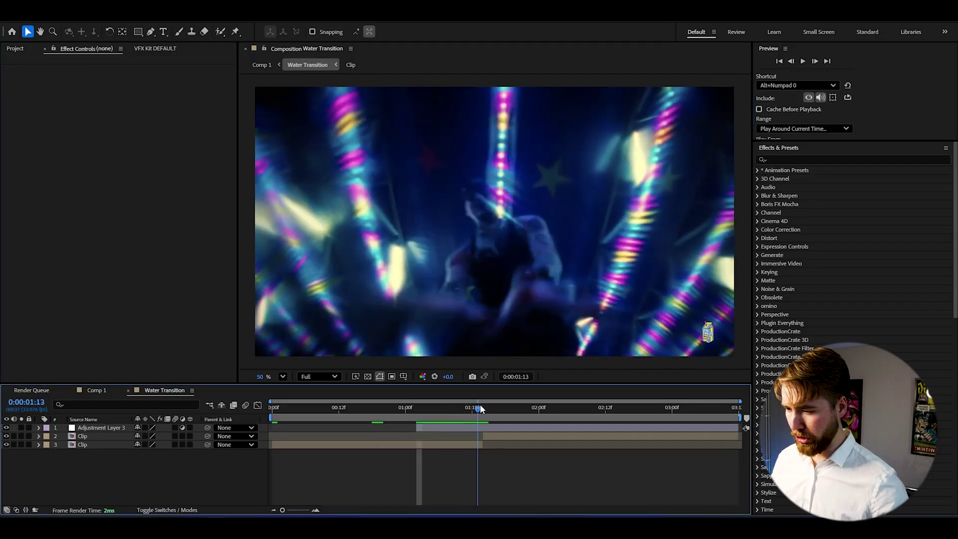
pyautogui.click(483, 407)
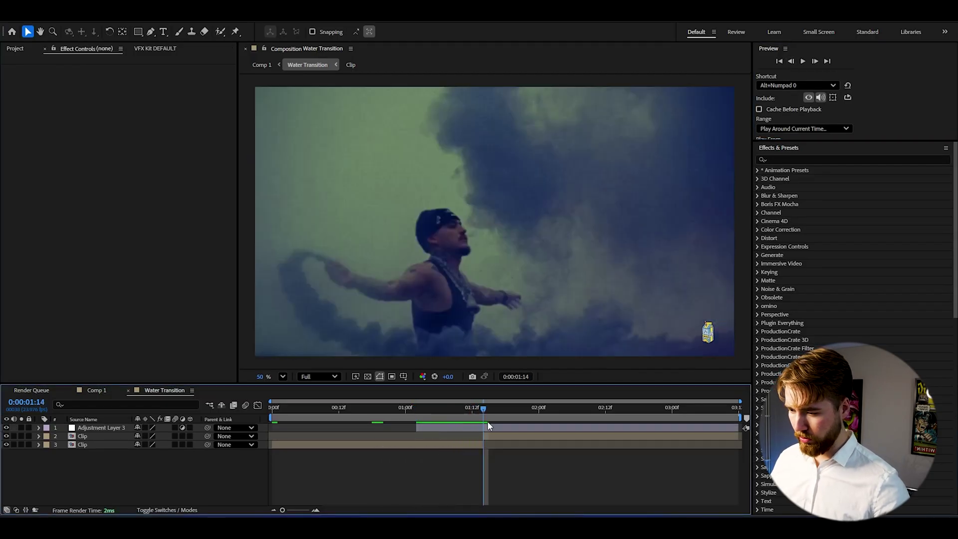
pyautogui.click(488, 429)
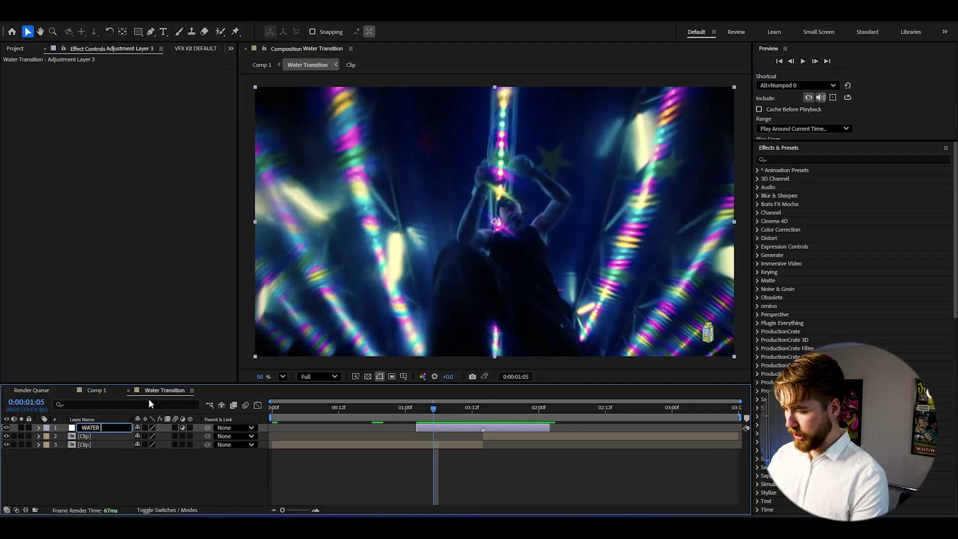
# - Rename the trimmed adjustment layer as WATER TRANSITION
pyautogui.write('TRANSITION')
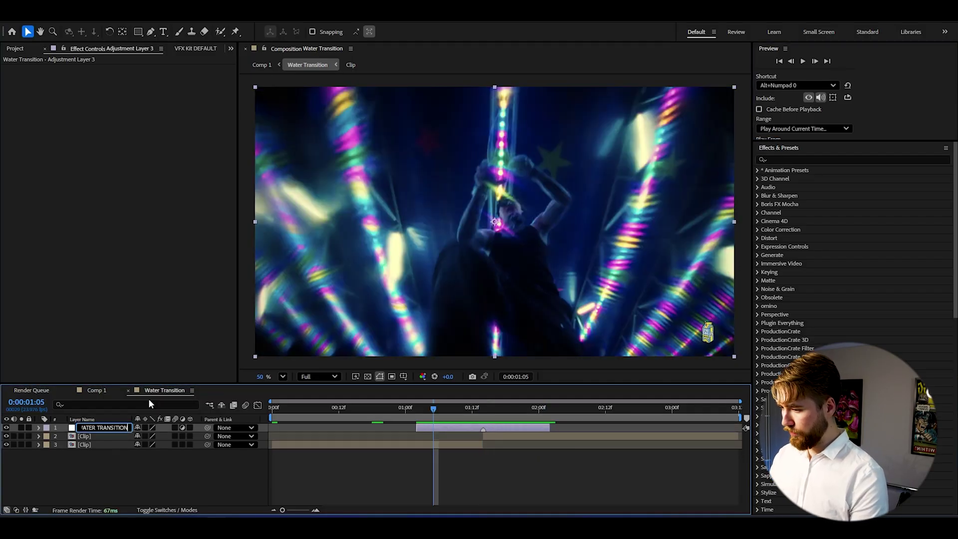
pyautogui.press('Return')
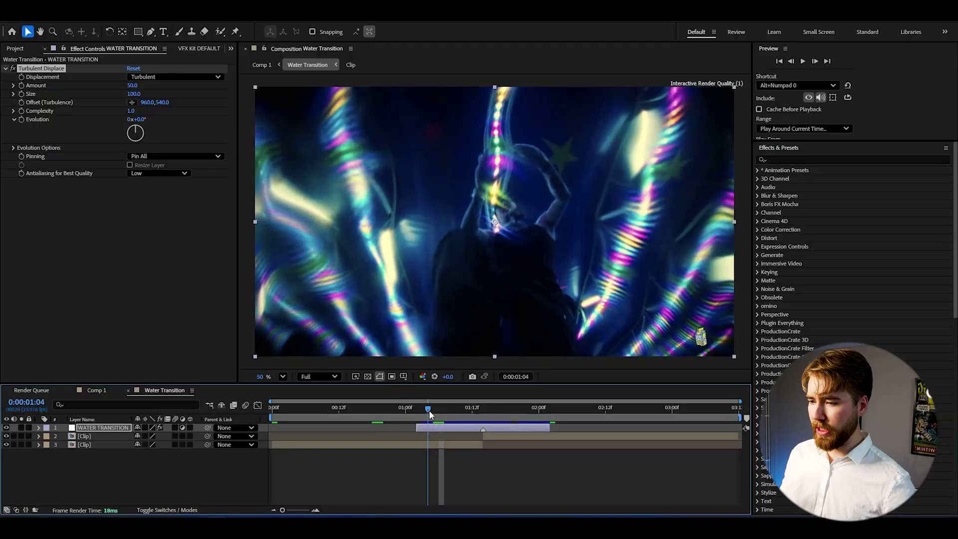
# - Keyframe the Turbulent Displace Amount at 0 on 0:00:01:02, 150 on 0:00:01:14 and 0 on 0:00:02:02
pyautogui.moveTo(430, 407)
pyautogui.mouseDown()
pyautogui.moveTo(406, 411)
pyautogui.moveTo(416, 410)
pyautogui.mouseUp()
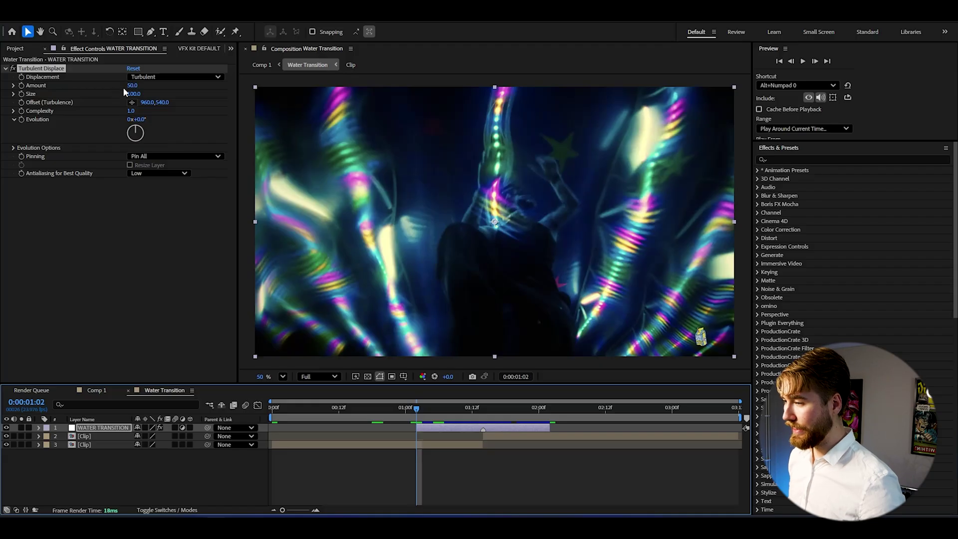
pyautogui.moveTo(132, 87); pyautogui.dragTo(95, 88)
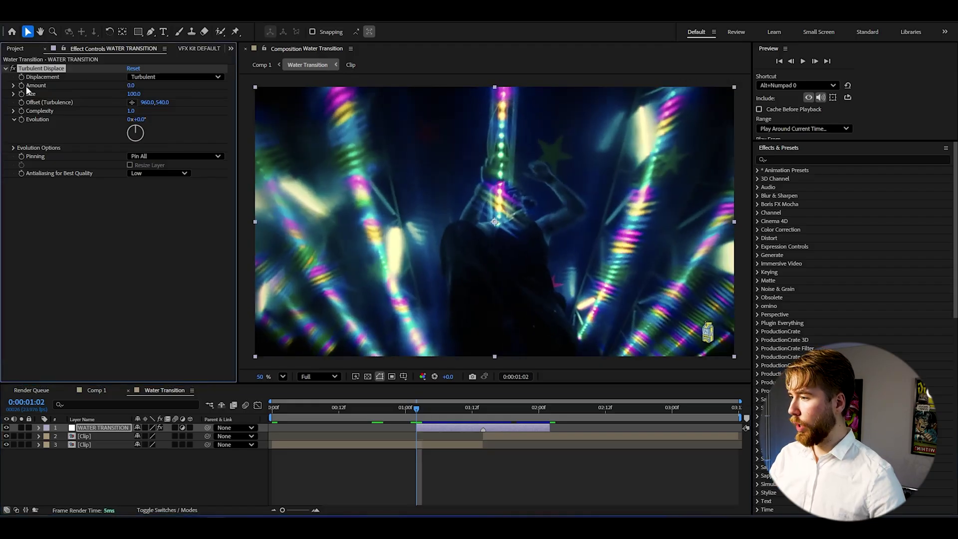
pyautogui.click(483, 406)
pyautogui.moveTo(131, 86); pyautogui.dragTo(152, 102)
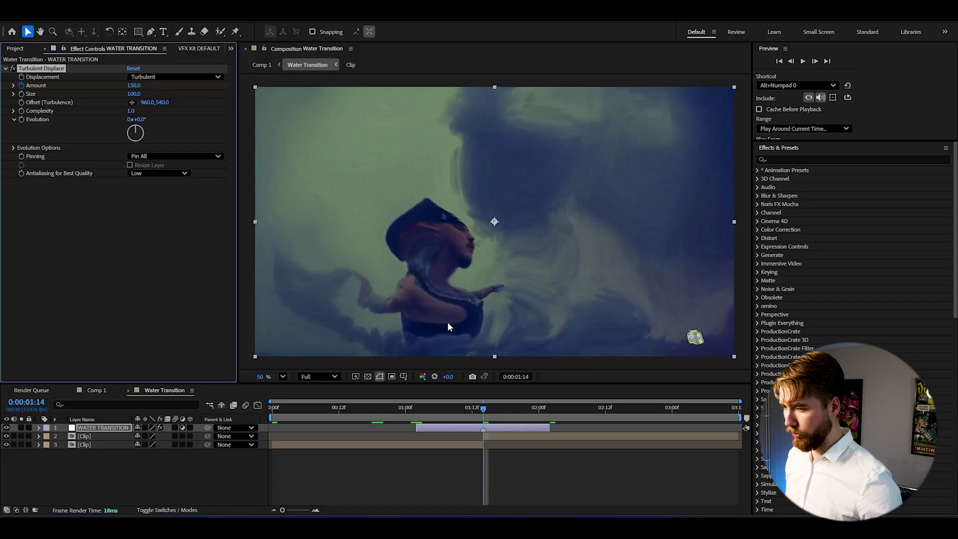
pyautogui.moveTo(494, 409); pyautogui.dragTo(550, 410)
pyautogui.click(136, 85)
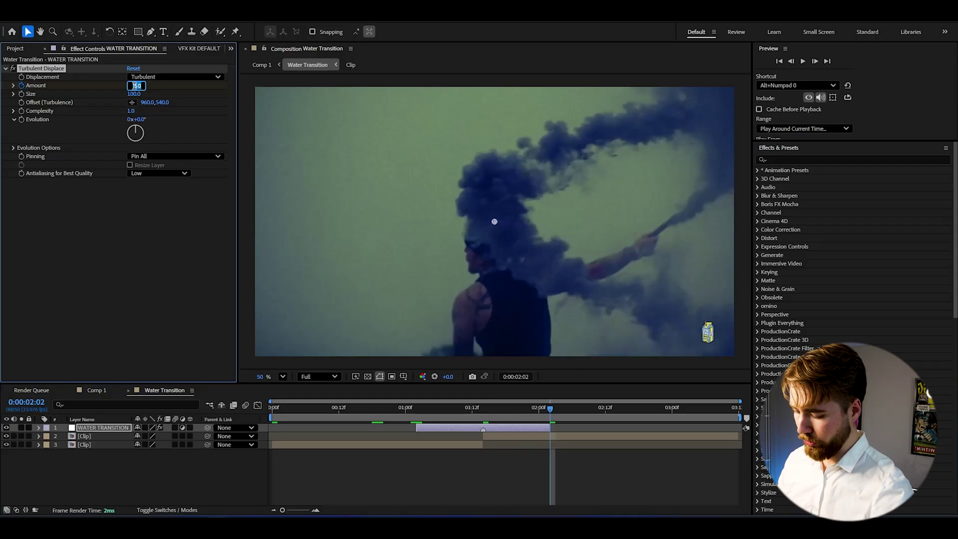
pyautogui.press('Return')
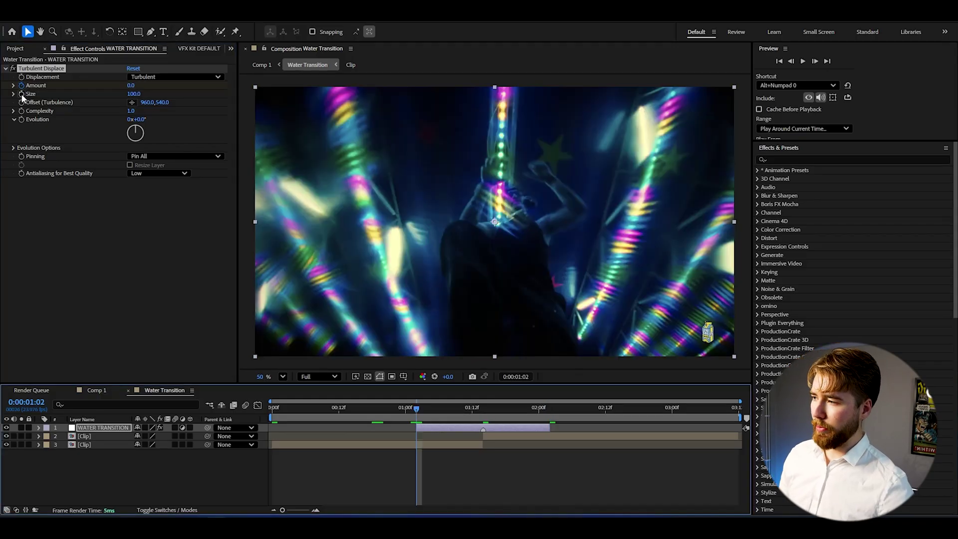
# - Keyframe the Turbulent Displace Size at 2 on 0:00:01:02, 100 on 0:00:01:14 and 2 on 0:00:02:02
pyautogui.click(21, 94)
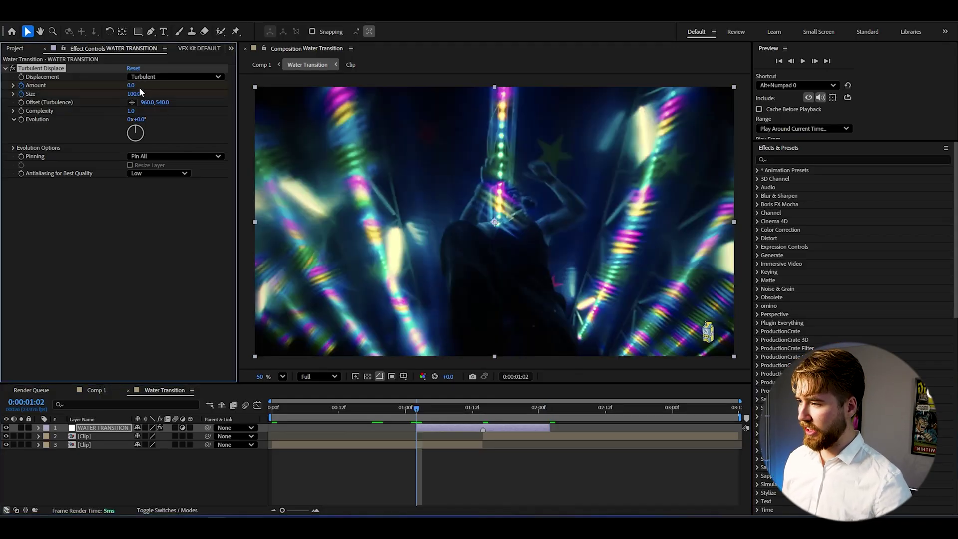
pyautogui.moveTo(135, 94); pyautogui.dragTo(77, 98)
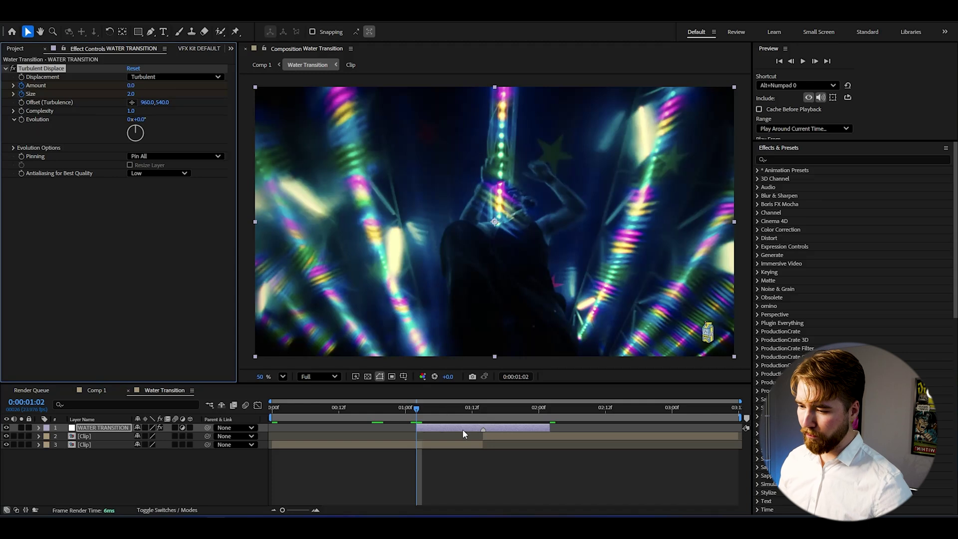
pyautogui.moveTo(442, 413); pyautogui.dragTo(483, 414)
pyautogui.moveTo(131, 94); pyautogui.dragTo(186, 102)
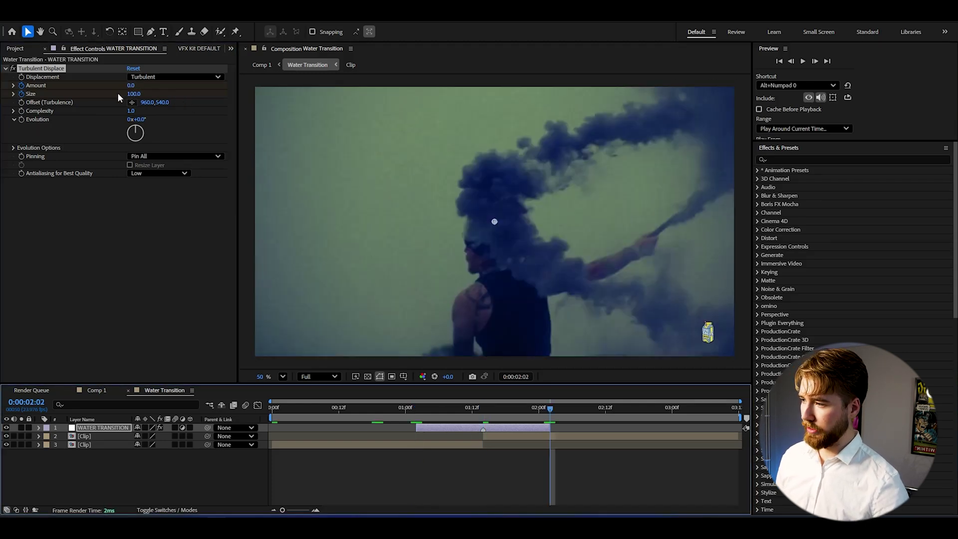
pyautogui.moveTo(132, 95); pyautogui.dragTo(80, 95)
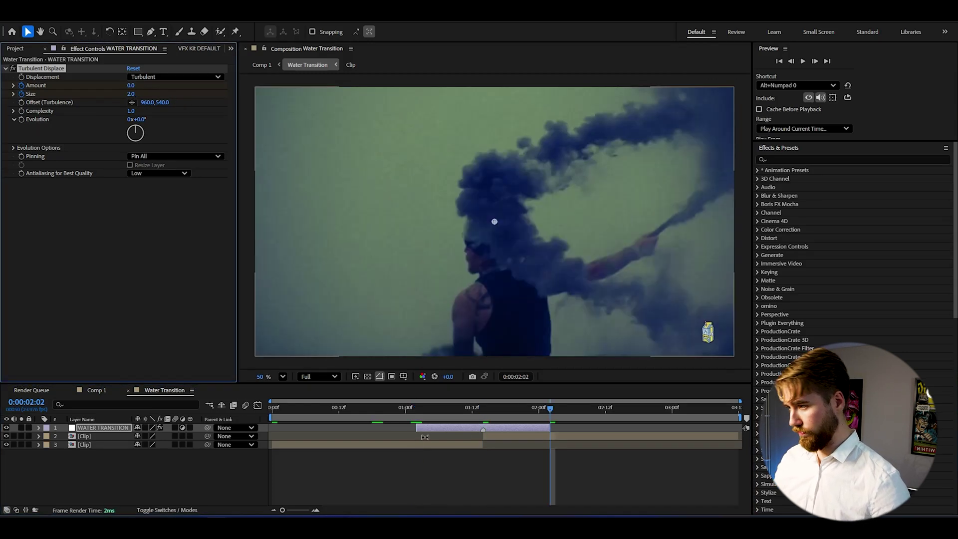
# - Play back the displacement transition from 0:00:01:02 to check the motion
pyautogui.click(414, 409)
pyautogui.press('space')
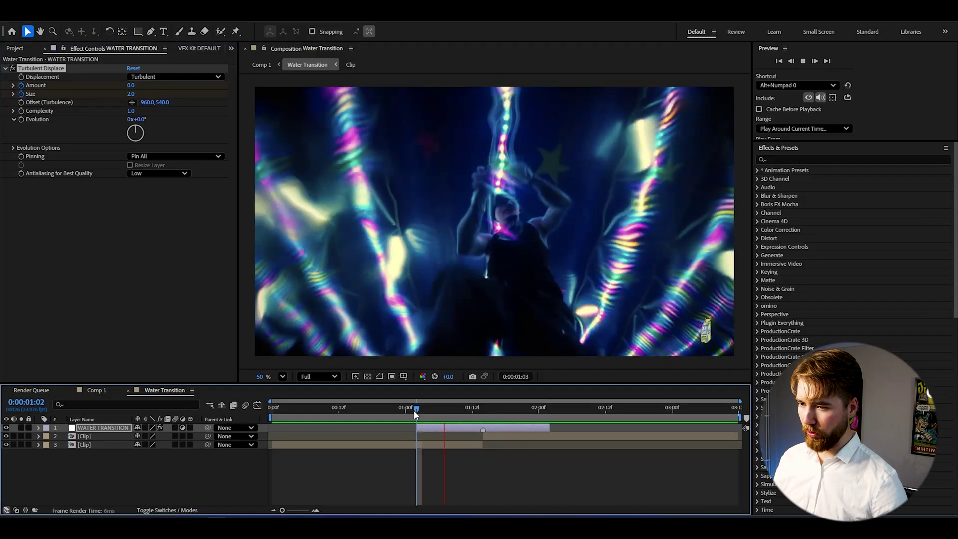
pyautogui.press('space')
pyautogui.press('space')
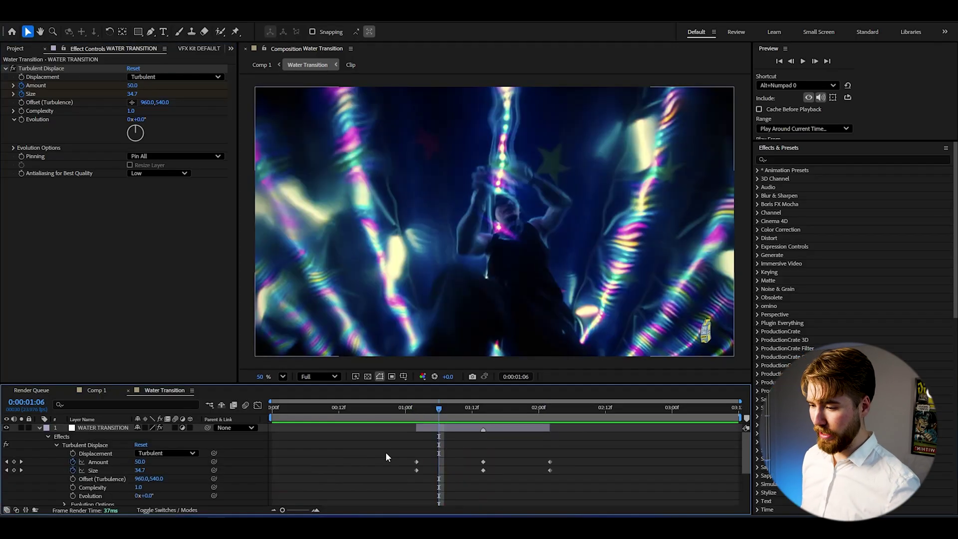
# - Apply Easy Ease to all three Turbulent Displace Amount keyframes
pyautogui.moveTo(372, 451); pyautogui.dragTo(555, 463)
pyautogui.press('F9')
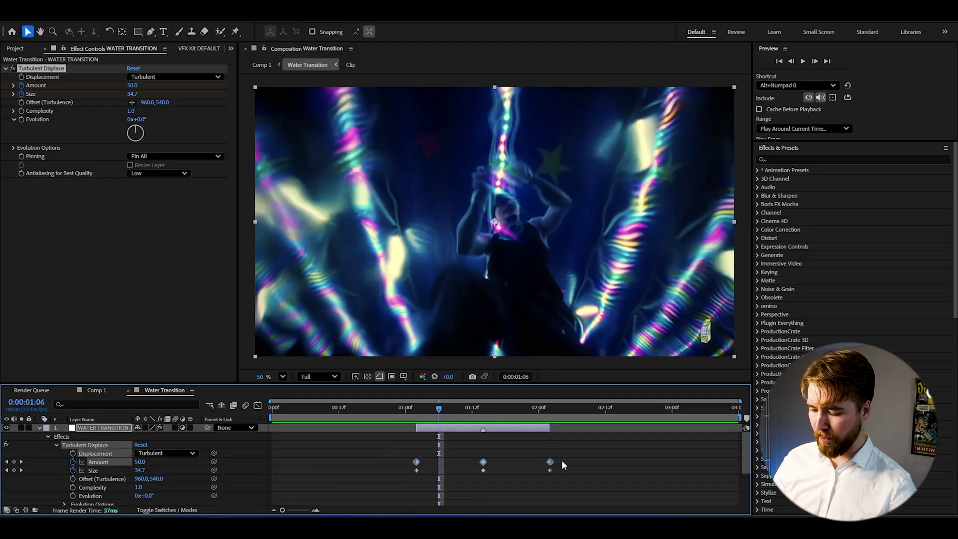
pyautogui.click(526, 451)
# - Reshape the Amount curve in the Graph Editor with steep handles at both outer keyframes and a sharp peak at the middle one
pyautogui.click(483, 462)
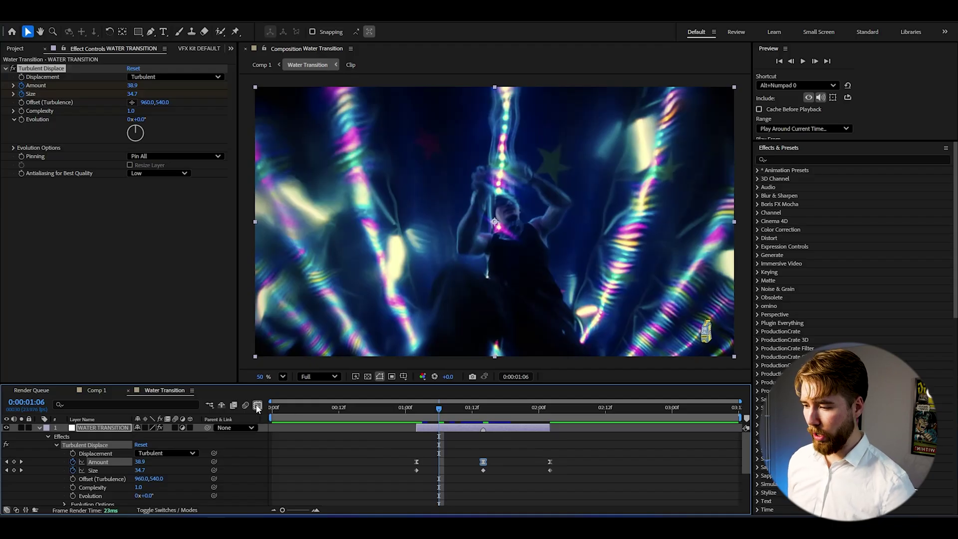
pyautogui.click(258, 406)
pyautogui.moveTo(439, 424)
pyautogui.mouseDown()
pyautogui.moveTo(417, 424)
pyautogui.moveTo(448, 431)
pyautogui.mouseUp()
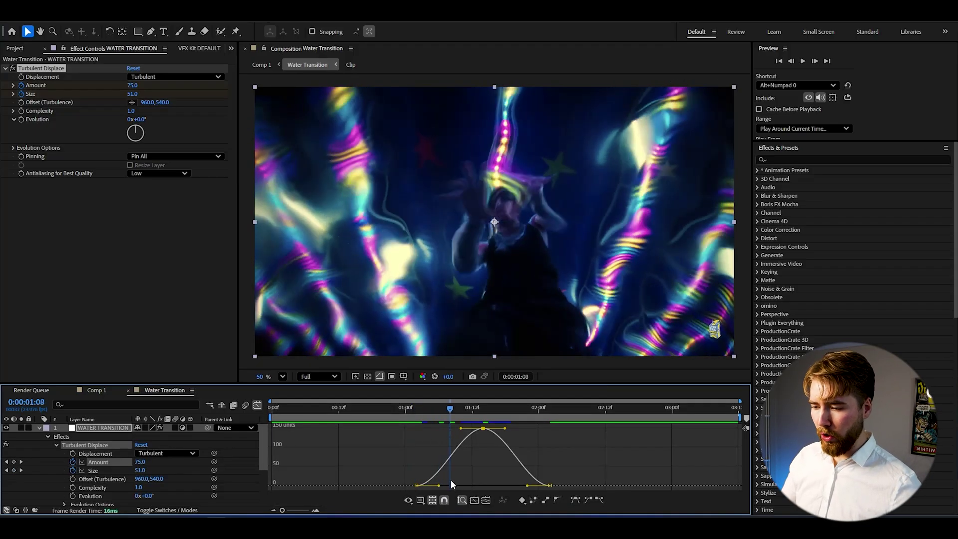
pyautogui.moveTo(439, 485); pyautogui.dragTo(400, 447)
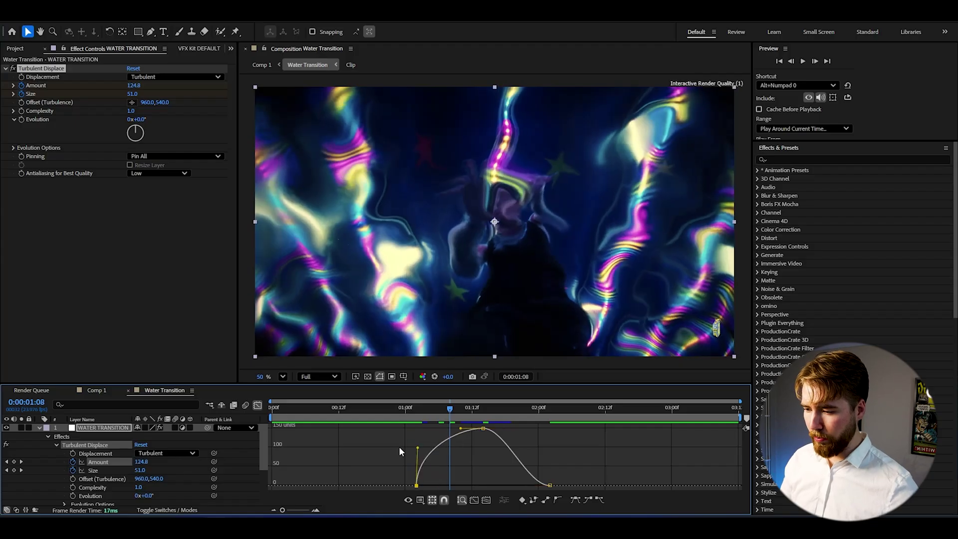
pyautogui.click(549, 487)
pyautogui.moveTo(529, 486); pyautogui.dragTo(582, 448)
pyautogui.moveTo(505, 428); pyautogui.dragTo(485, 453)
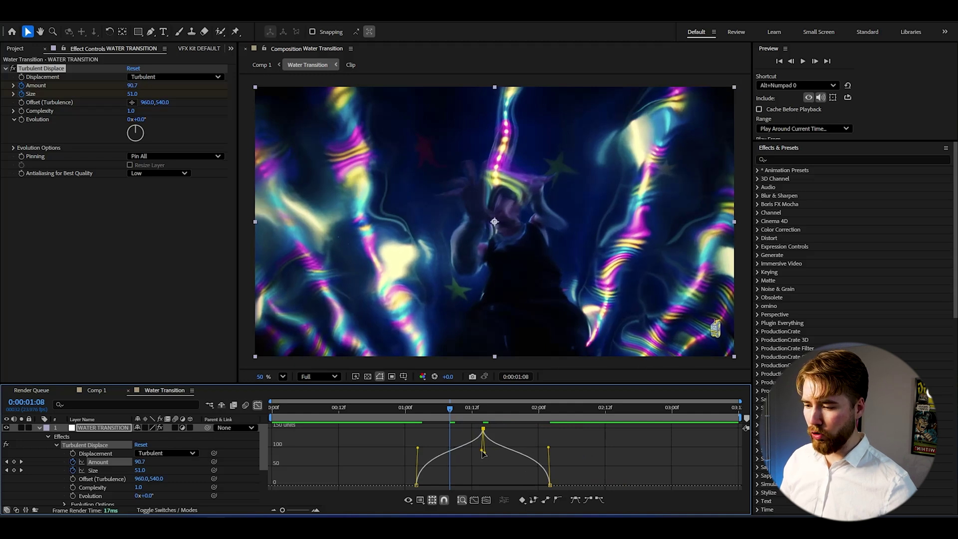
# - Play back the transition with the reshaped curve, close the Graph Editor and scrub through the distortion
pyautogui.moveTo(450, 415); pyautogui.dragTo(420, 410)
pyautogui.press('space')
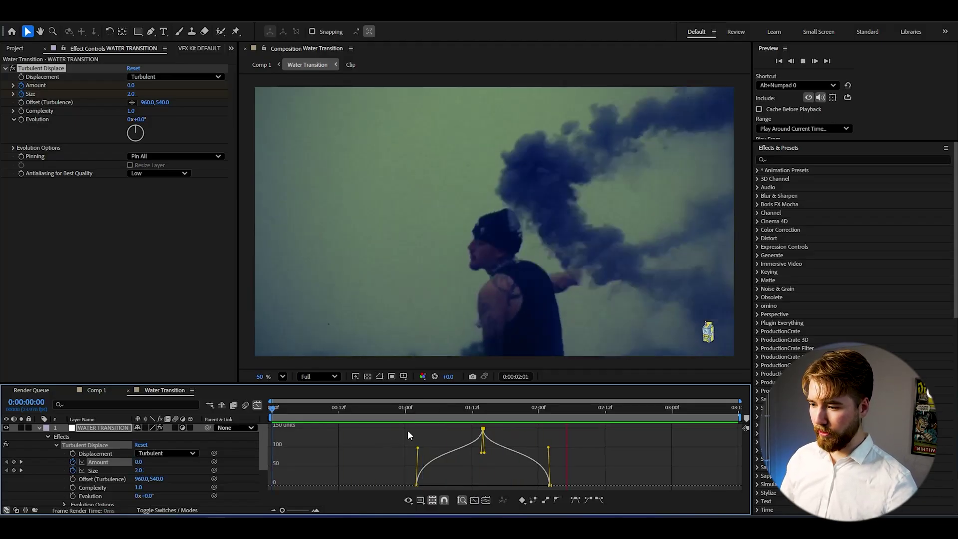
pyautogui.click(400, 414)
pyautogui.hotkey('shift', 'F3')
pyautogui.moveTo(401, 409); pyautogui.dragTo(435, 409)
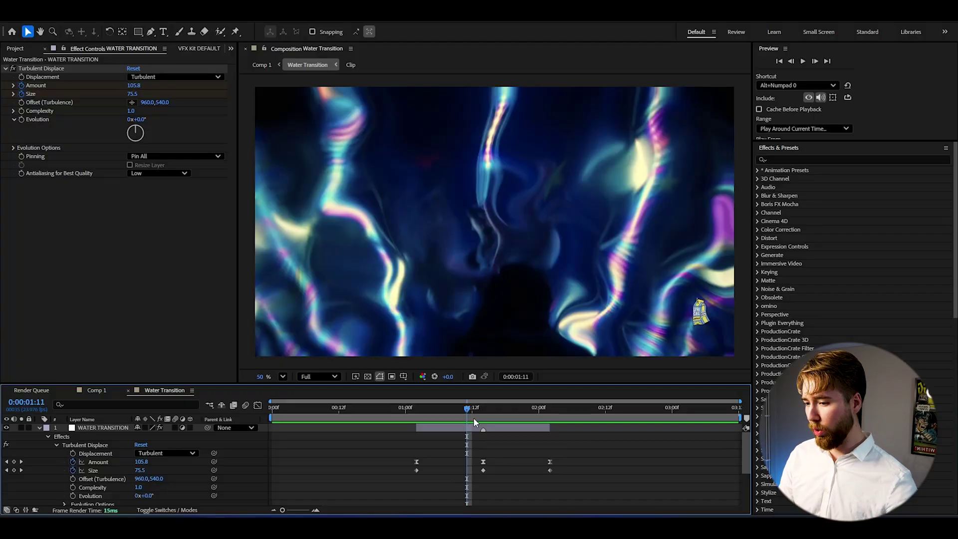
# - Add the Camera Lens Blur effect to the WATER TRANSITION layer
pyautogui.click(454, 429)
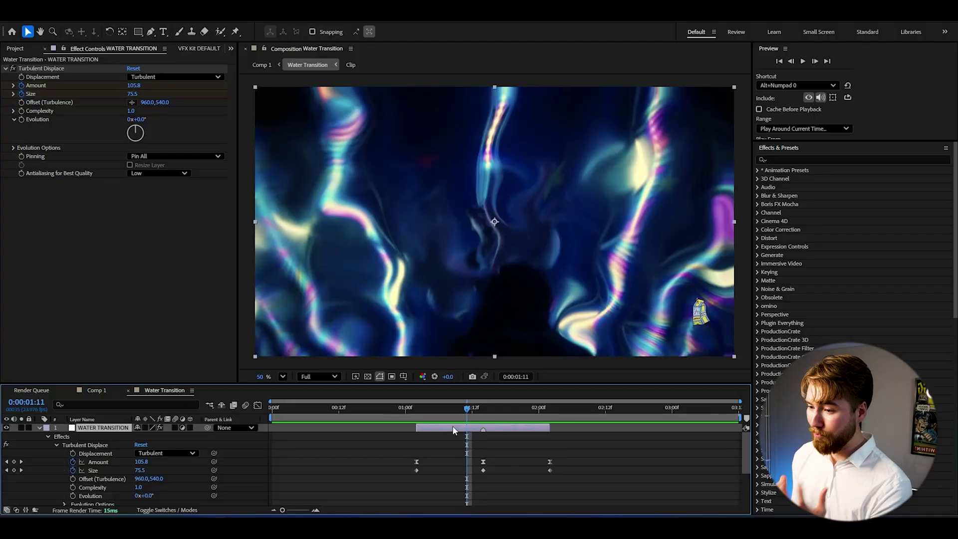
pyautogui.hotkey('ctrl', 'space')
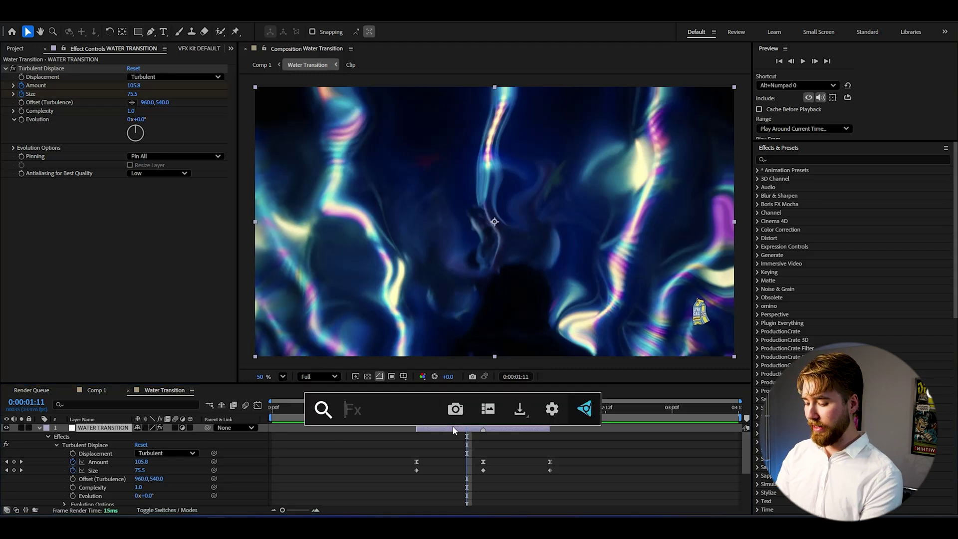
pyautogui.write('cam')
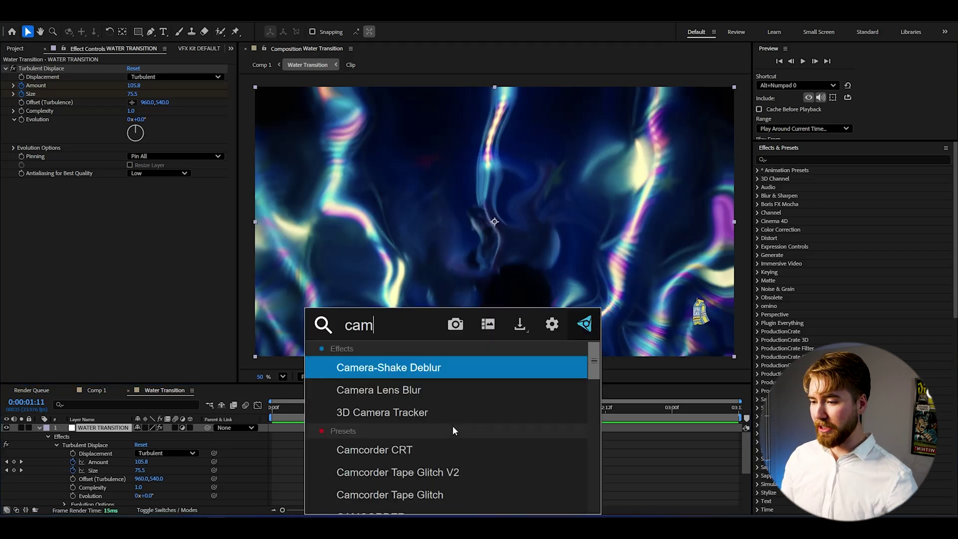
pyautogui.click(460, 392)
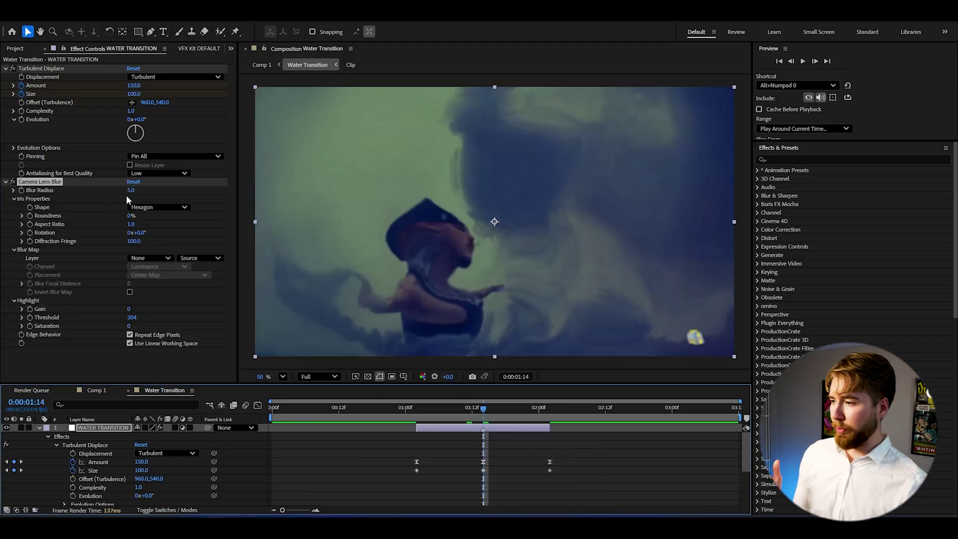
# - Keyframe the Camera Lens Blur radius at 10 on 0:00:01:14 and at 0 on 0:00:01:02 and 0:00:02:02
pyautogui.click(134, 190)
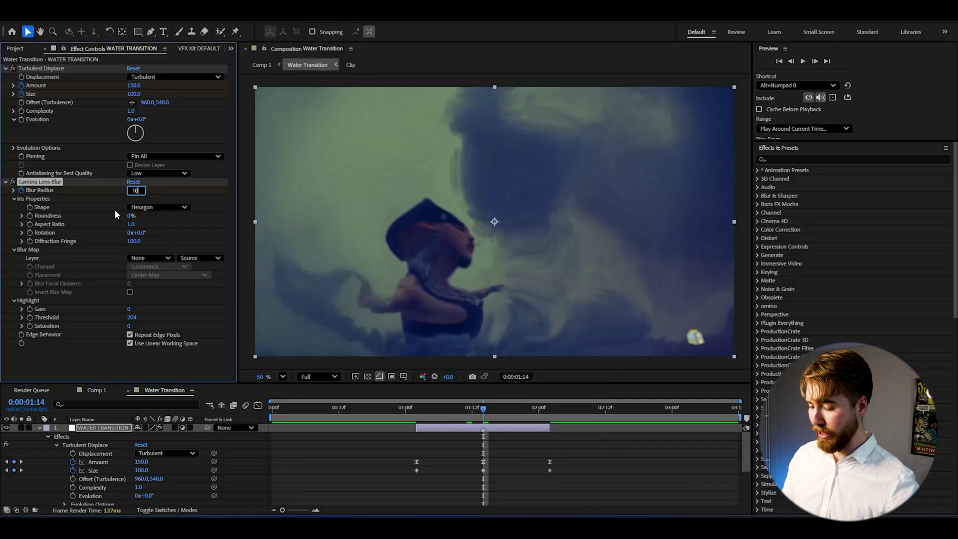
pyautogui.press('Return')
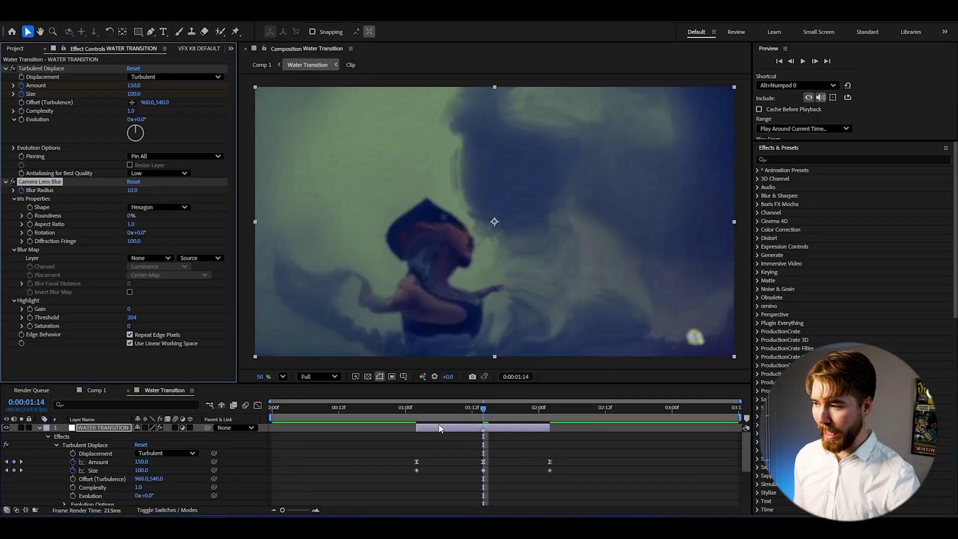
pyautogui.click(417, 408)
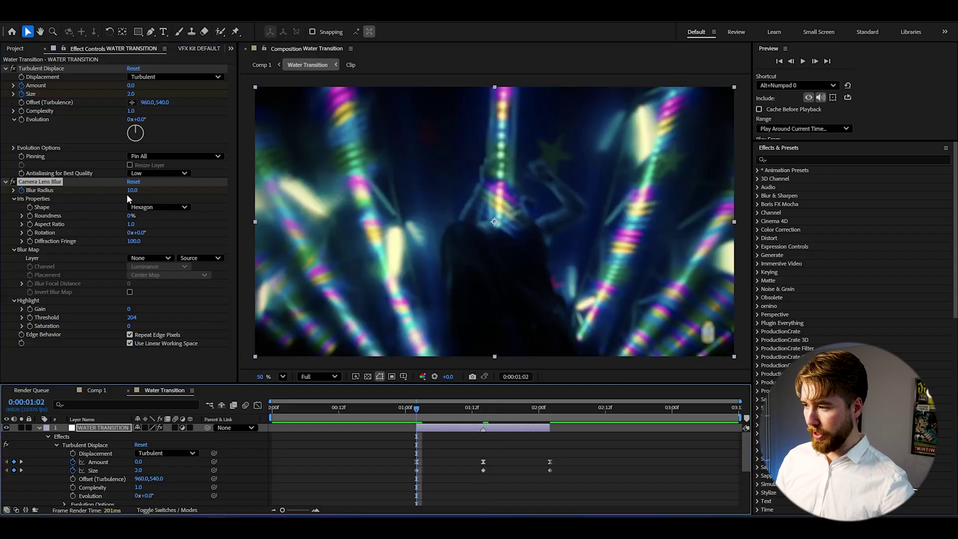
pyautogui.moveTo(130, 192); pyautogui.dragTo(129, 191)
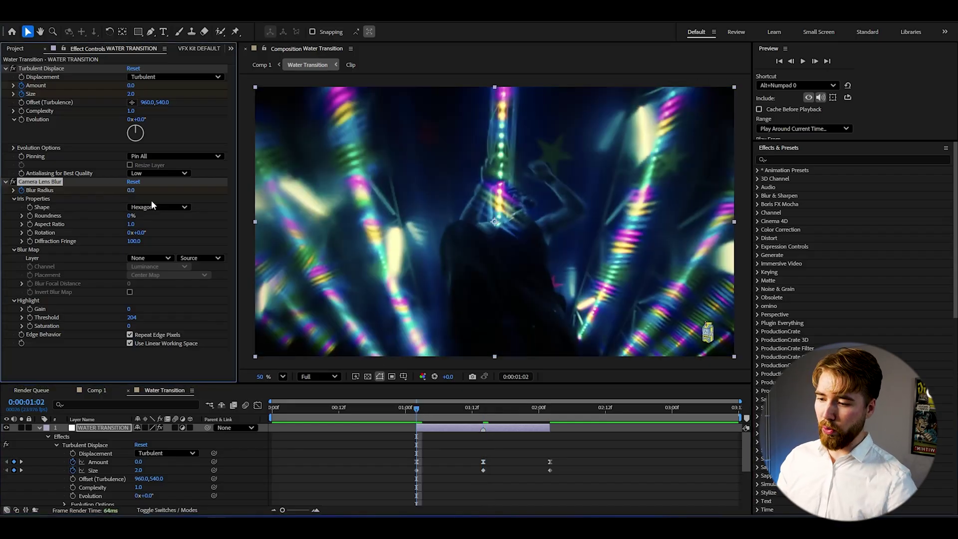
pyautogui.click(549, 415)
pyautogui.click(134, 190)
pyautogui.write('0')
pyautogui.press('Return')
# - Apply Easy Ease to the three Blur Radius keyframes and preview the transition from 0:00:01:02
pyautogui.click(56, 444)
pyautogui.click(56, 454)
pyautogui.moveTo(579, 453); pyautogui.dragTo(414, 466)
pyautogui.press('F9')
pyautogui.click(417, 411)
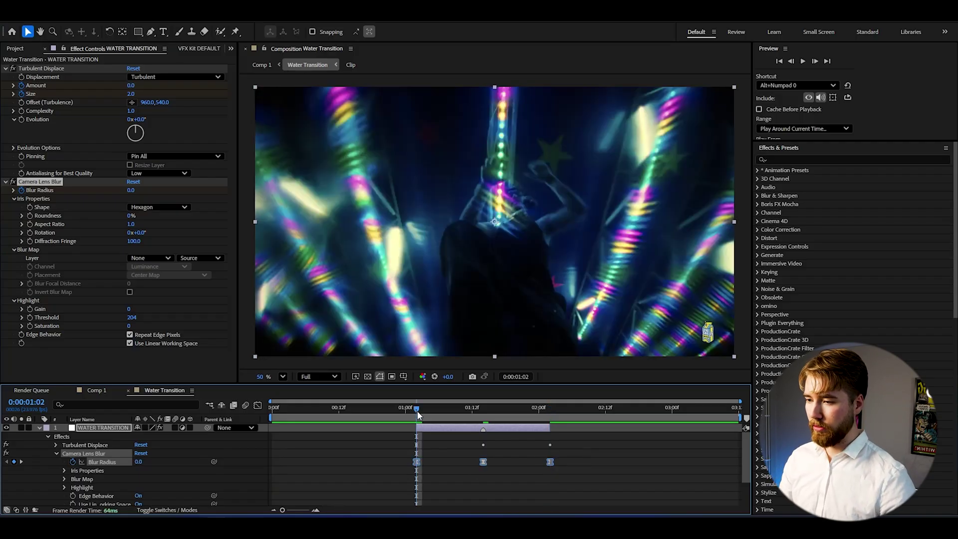
pyautogui.press('space')
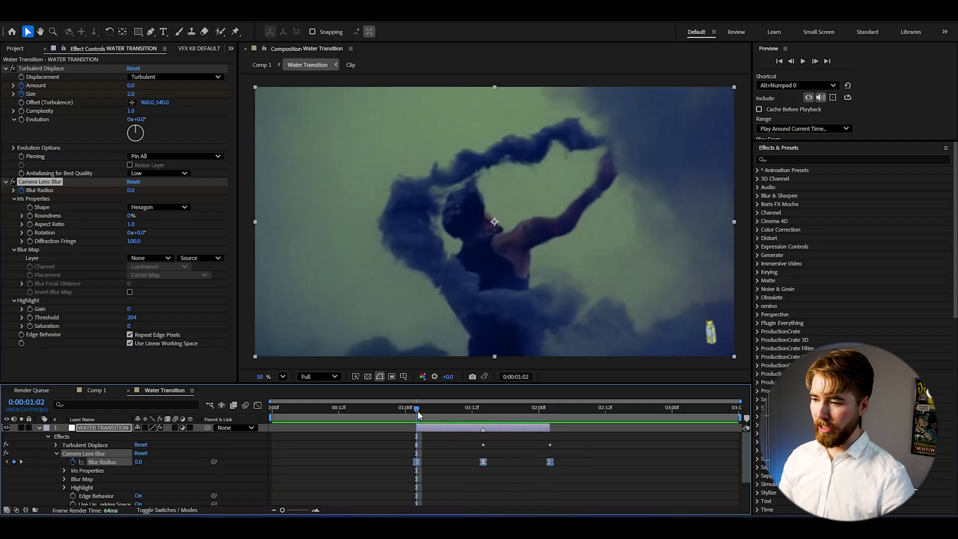
# - Add the 4-Color Gradient effect to the WATER TRANSITION layer
pyautogui.click(438, 430)
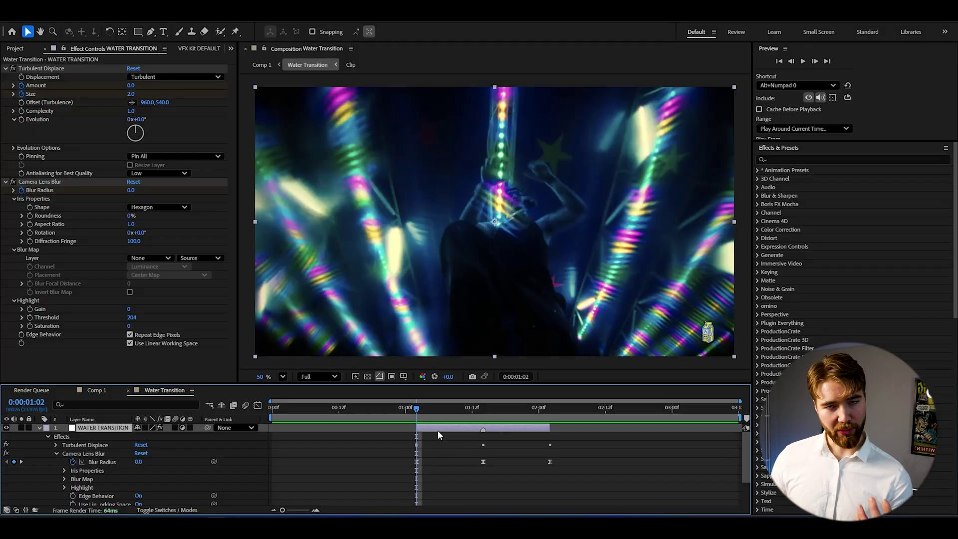
pyautogui.hotkey('ctrl', 'space')
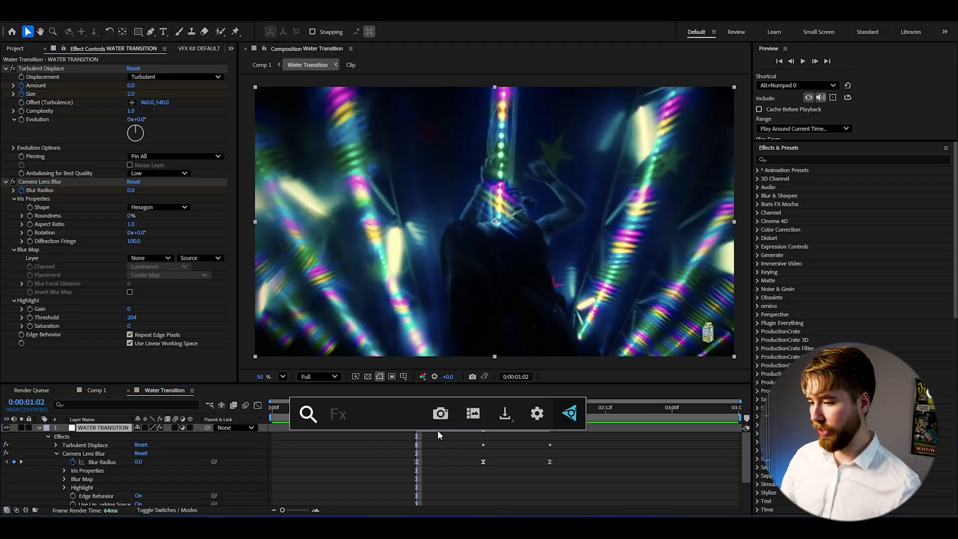
pyautogui.write('4')
pyautogui.click(360, 367)
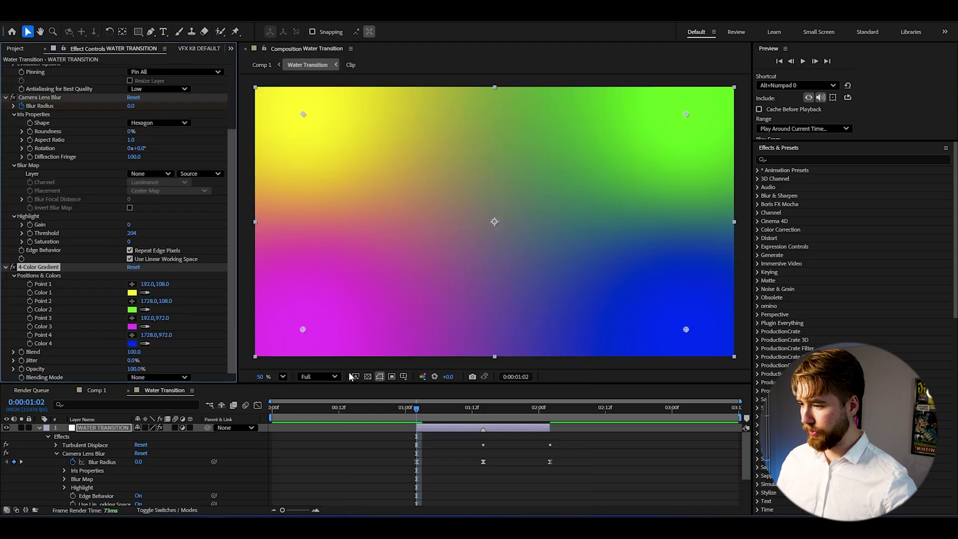
# - Set Color 4 of the 4-Color Gradient to the blue 0068DC
pyautogui.click(131, 343)
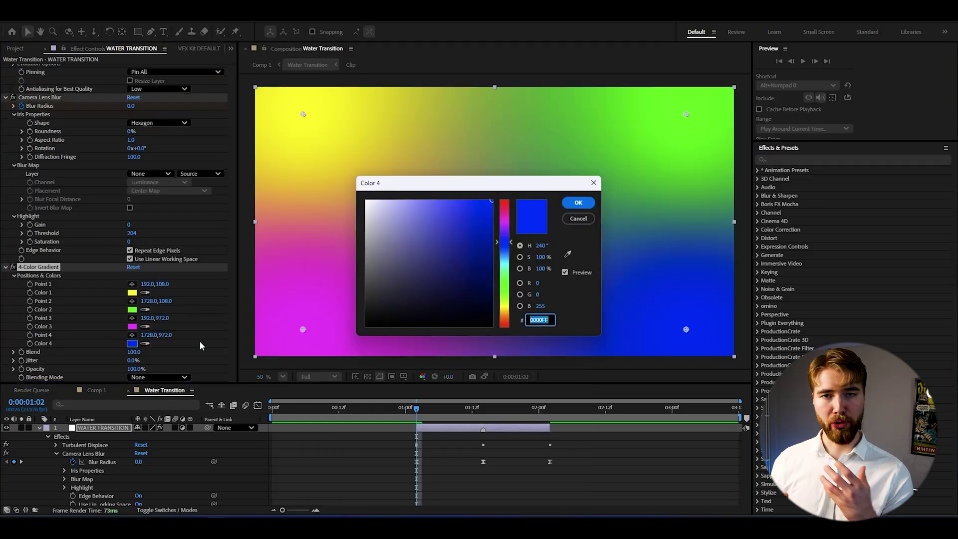
pyautogui.moveTo(505, 250); pyautogui.dragTo(509, 256)
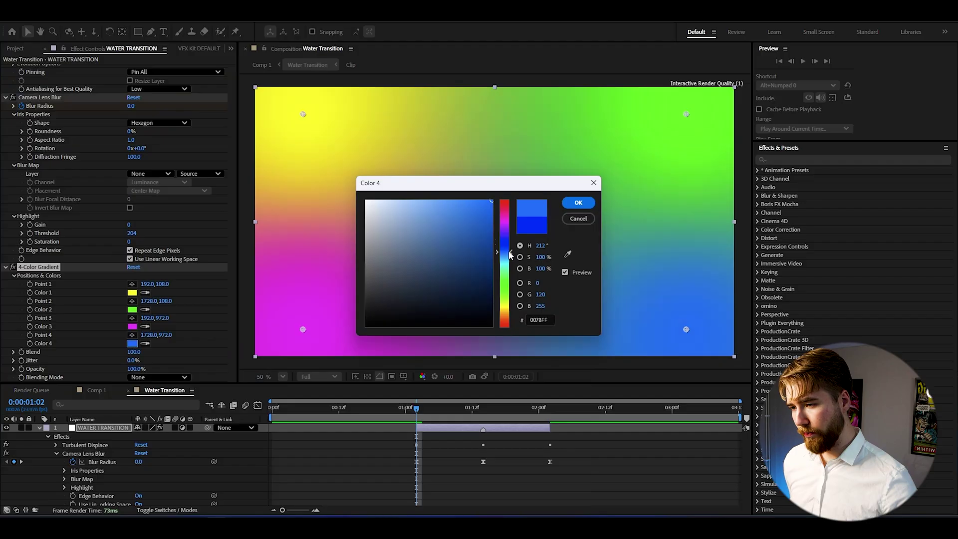
pyautogui.moveTo(491, 215); pyautogui.dragTo(532, 217)
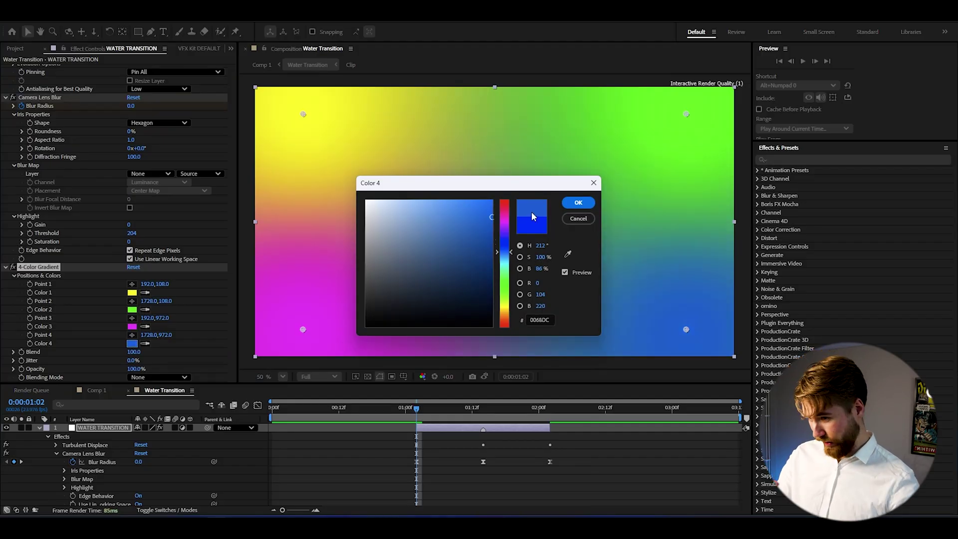
pyautogui.click(579, 202)
# - Sample the blue of Color 4 into Color 3, Color 2 and Color 1 so all four gradient colors match
pyautogui.click(145, 327)
pyautogui.click(133, 343)
pyautogui.click(146, 309)
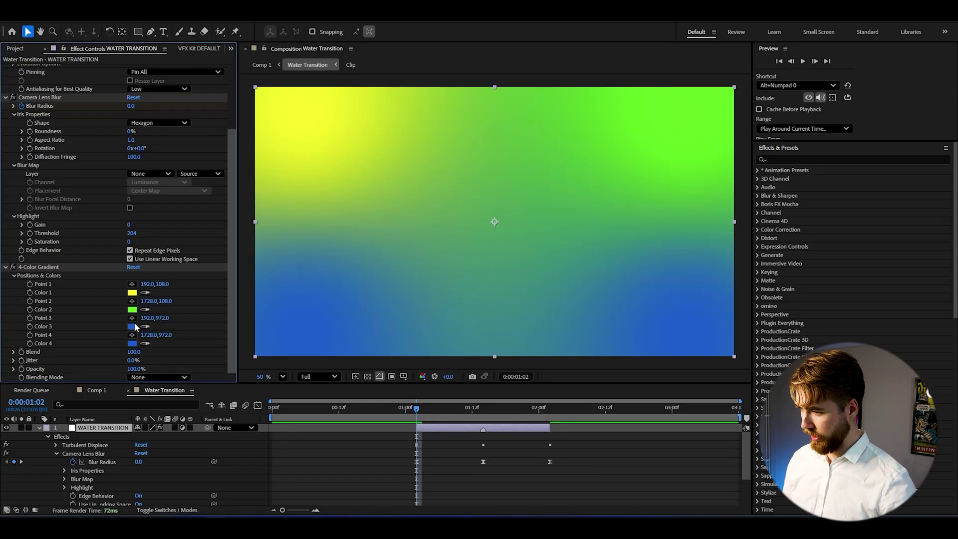
pyautogui.click(133, 326)
pyautogui.click(146, 293)
pyautogui.click(135, 310)
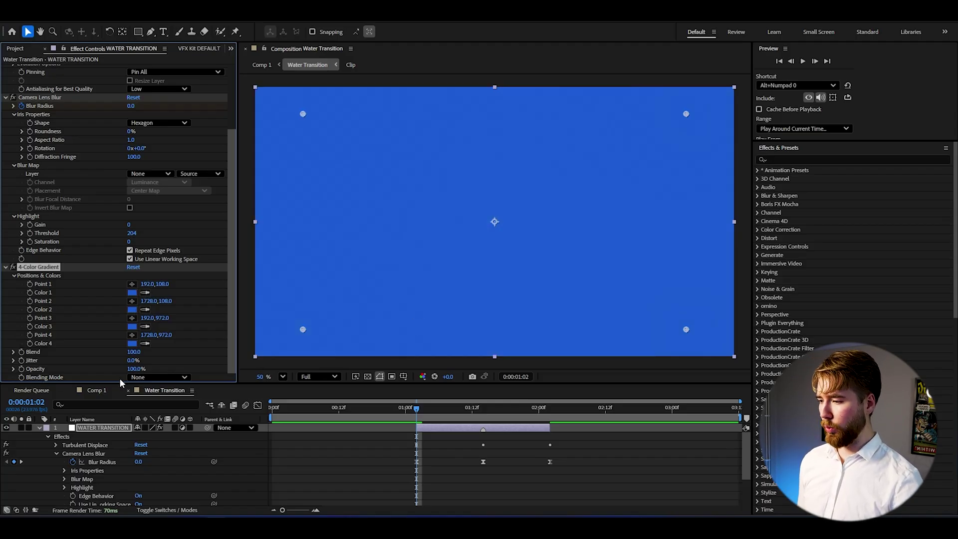
# - Set the 4-Color Gradient's blending mode to Color and keyframe its opacity at 30% on 0:00:01:14
pyautogui.click(156, 377)
pyautogui.click(183, 360)
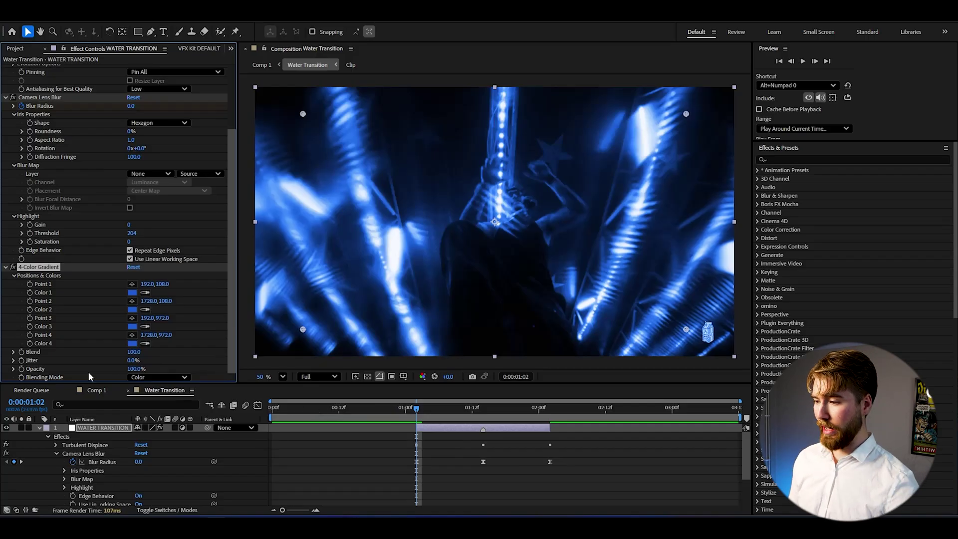
pyautogui.moveTo(145, 368); pyautogui.dragTo(70, 370)
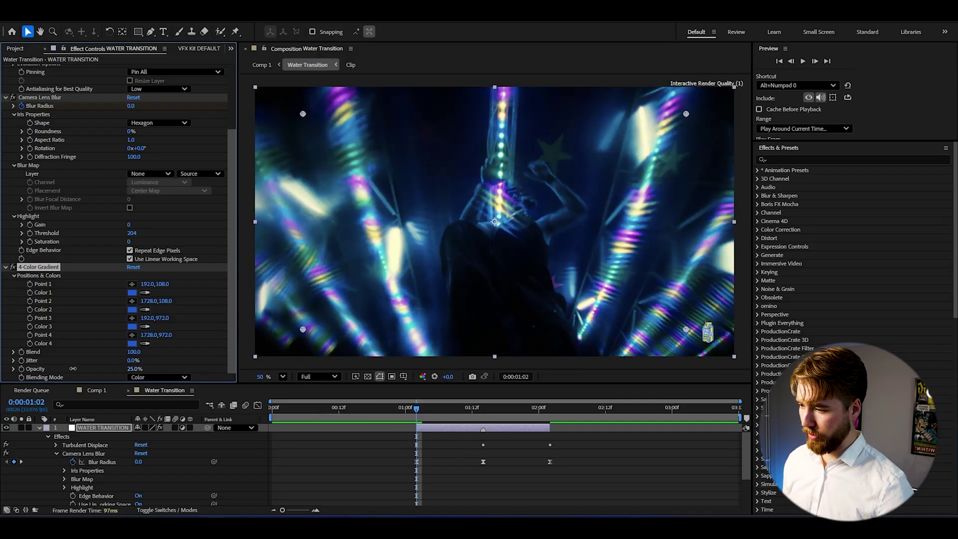
pyautogui.moveTo(434, 411); pyautogui.dragTo(483, 418)
pyautogui.click(134, 369)
pyautogui.write('30')
pyautogui.press('Return')
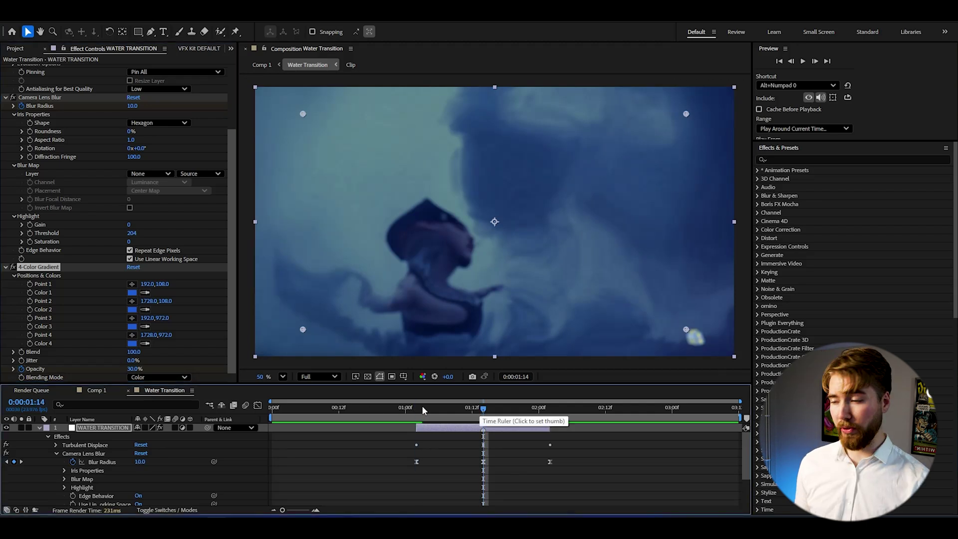
# - Keyframe the 4-Color Gradient's opacity at 0% on 0:00:01:02 and 0:00:02:02
pyautogui.moveTo(430, 411); pyautogui.dragTo(417, 411)
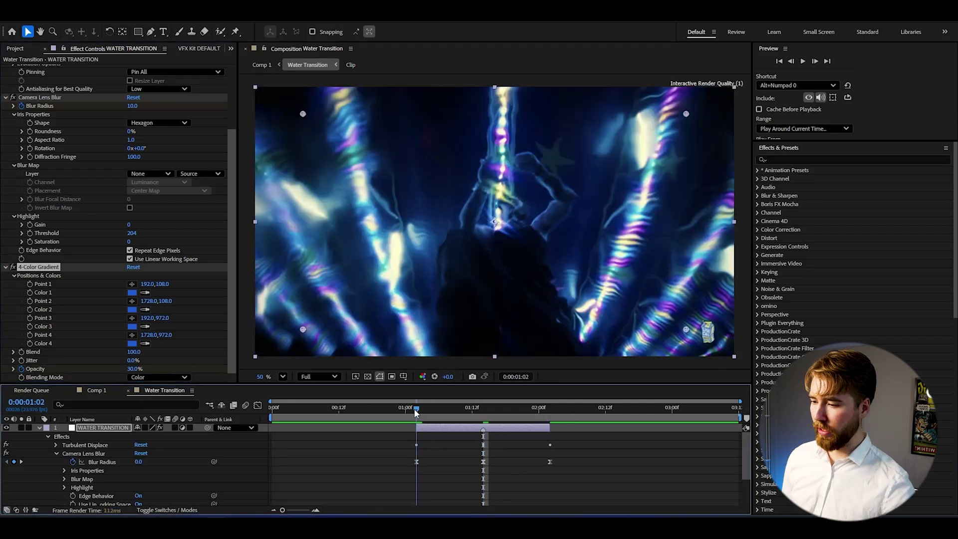
pyautogui.click(130, 368)
pyautogui.write('30')
pyautogui.press('Return')
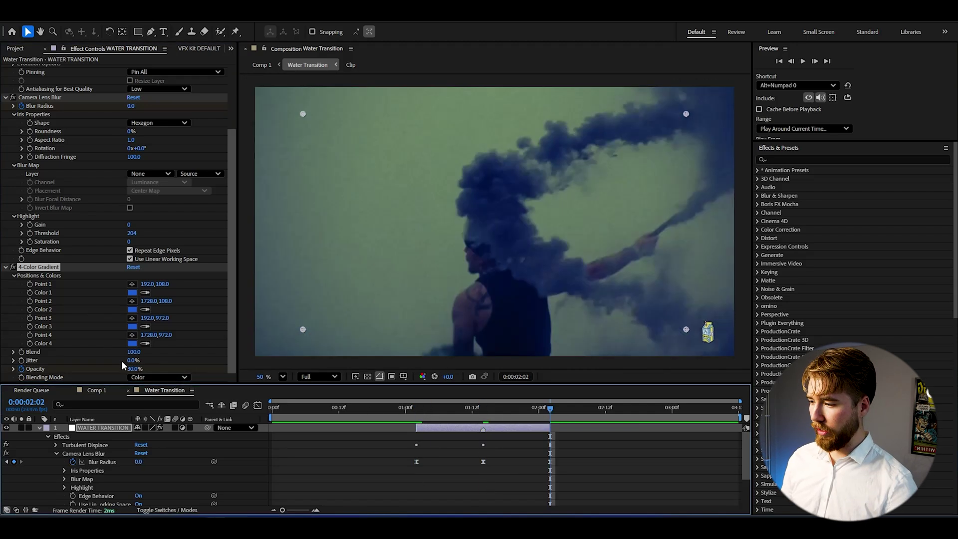
pyautogui.click(131, 369)
pyautogui.write('0')
pyautogui.press('Return')
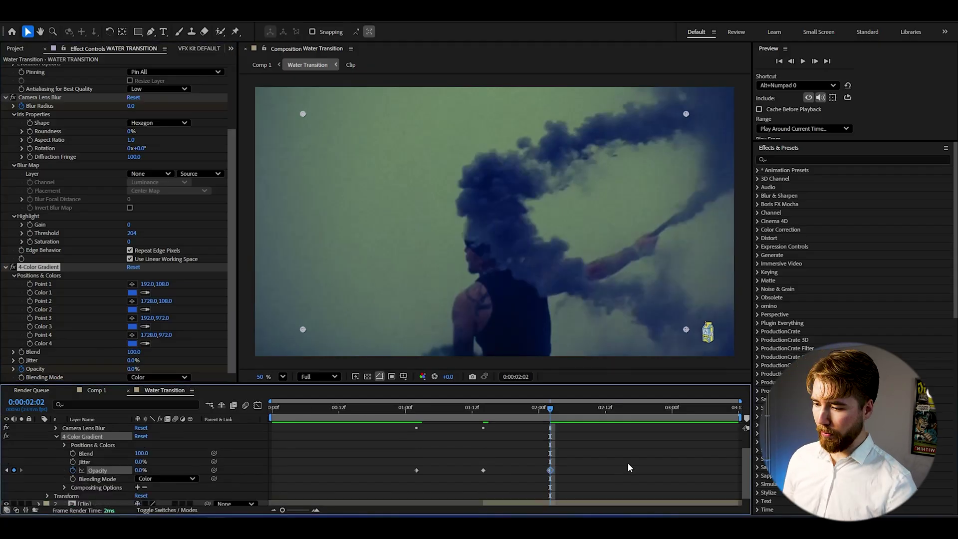
# - Apply Easy Ease to the three gradient Opacity keyframes and shape their value graph into a rounded arch with steep ends
pyautogui.moveTo(629, 464); pyautogui.dragTo(404, 474)
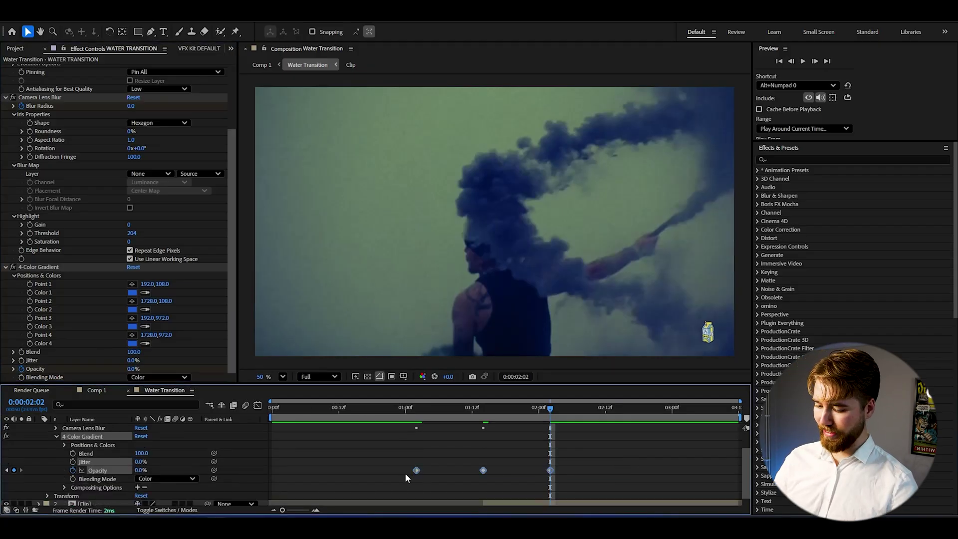
pyautogui.press('F9')
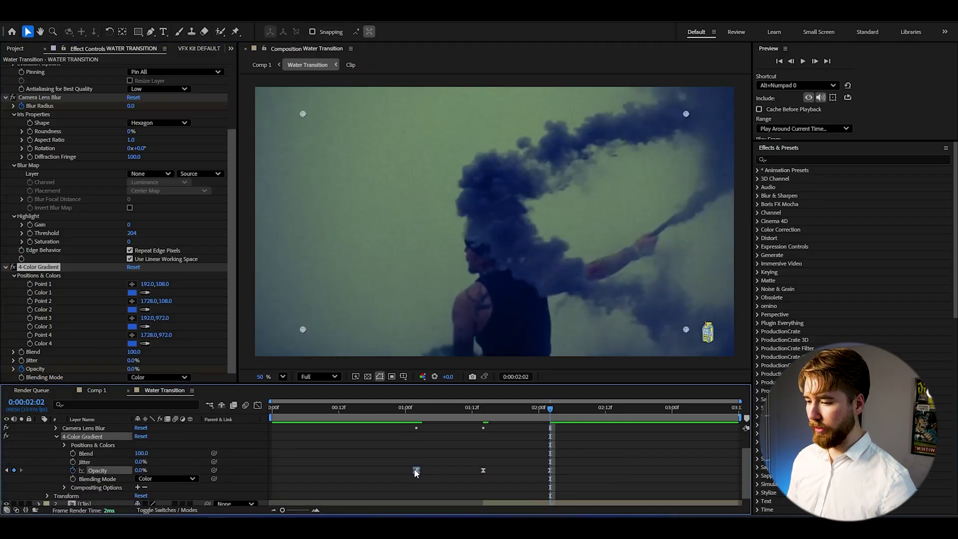
pyautogui.click(258, 407)
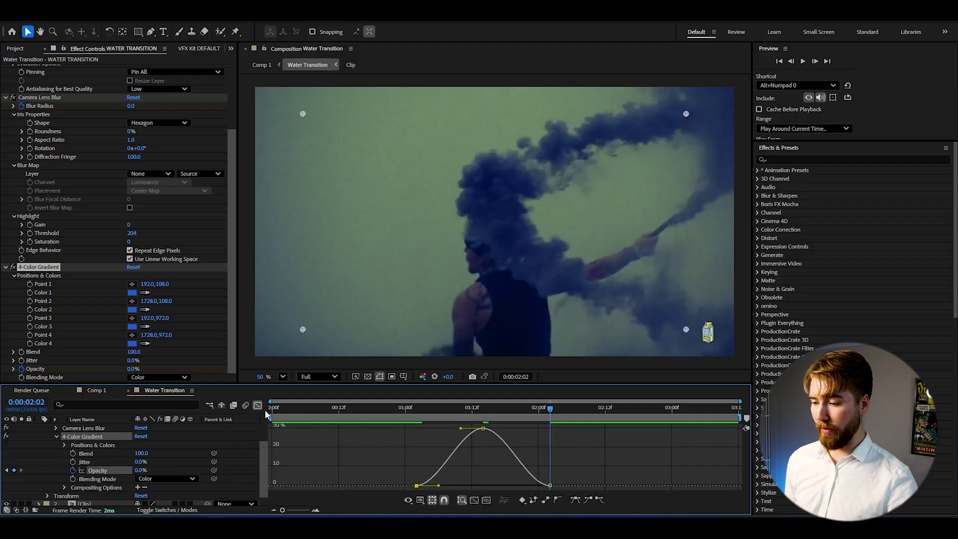
pyautogui.moveTo(442, 486)
pyautogui.mouseDown()
pyautogui.moveTo(449, 476)
pyautogui.moveTo(468, 487)
pyautogui.moveTo(446, 468)
pyautogui.mouseUp()
pyautogui.moveTo(410, 439); pyautogui.dragTo(407, 438)
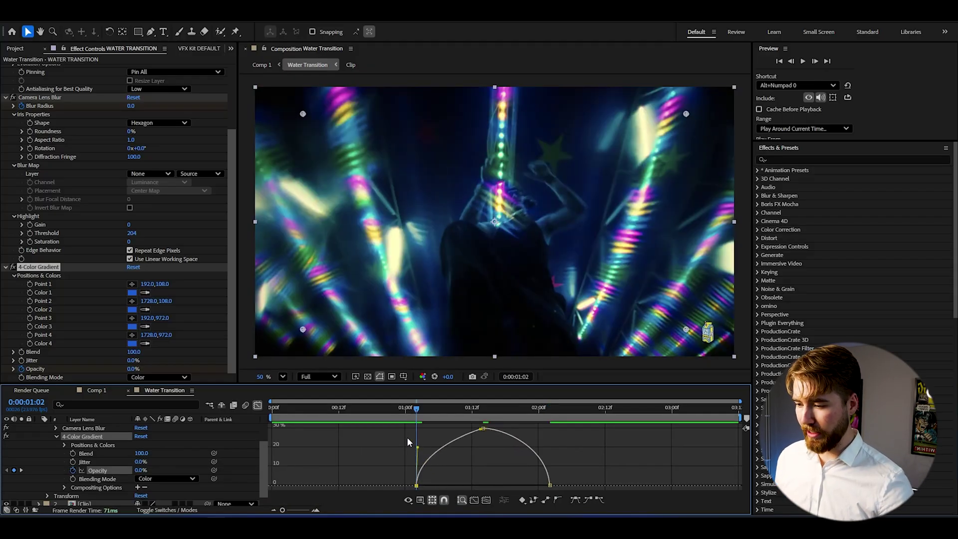
# - Scrub through the opacity ramp and preview the transition from 0:00:01:02
pyautogui.moveTo(413, 409); pyautogui.dragTo(426, 411)
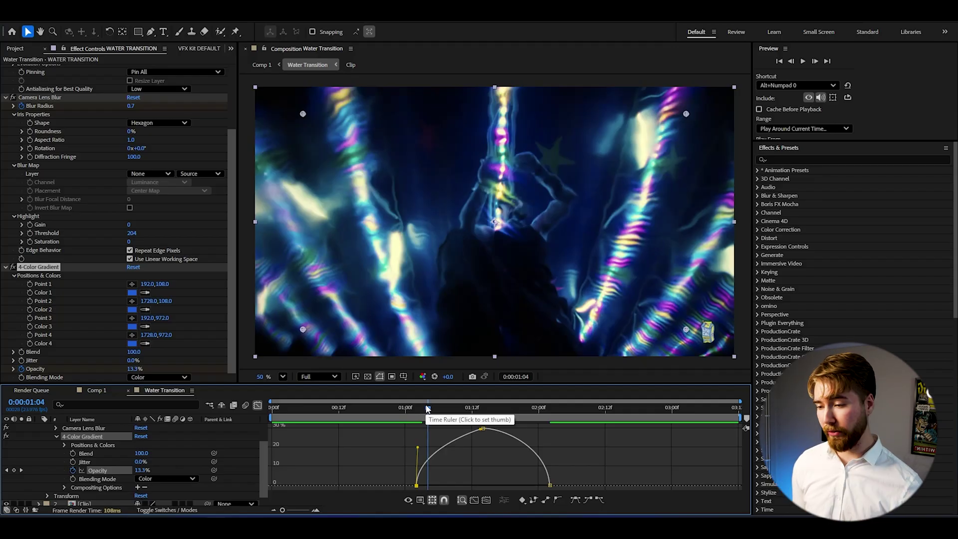
pyautogui.moveTo(428, 408); pyautogui.dragTo(460, 410)
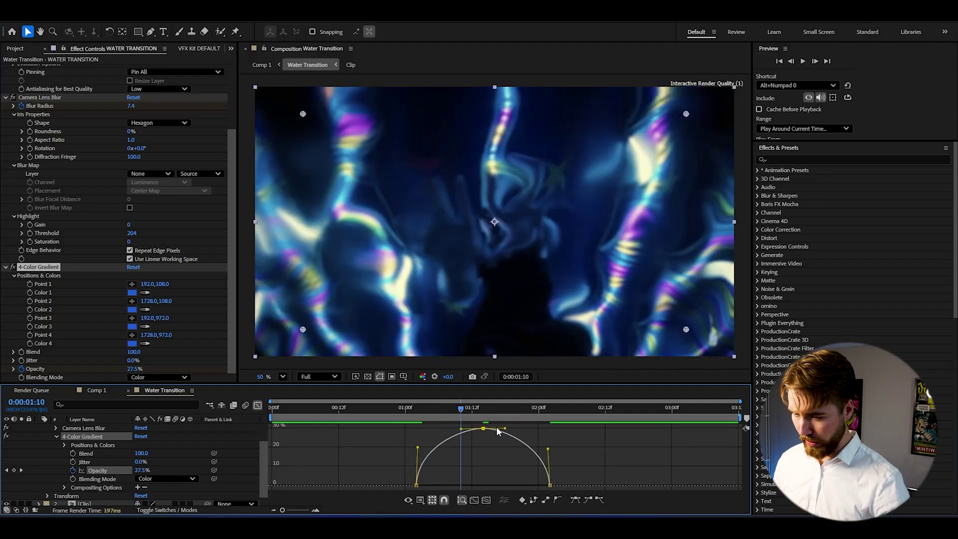
pyautogui.moveTo(461, 409); pyautogui.dragTo(418, 417)
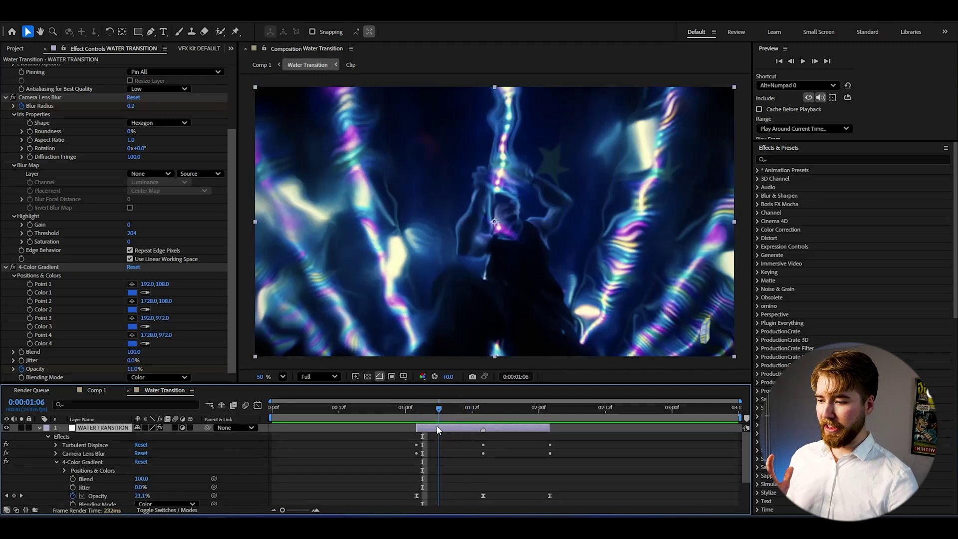
pyautogui.moveTo(439, 429)
pyautogui.mouseDown()
pyautogui.moveTo(473, 432)
pyautogui.moveTo(428, 433)
pyautogui.moveTo(504, 435)
pyautogui.moveTo(441, 436)
pyautogui.mouseUp()
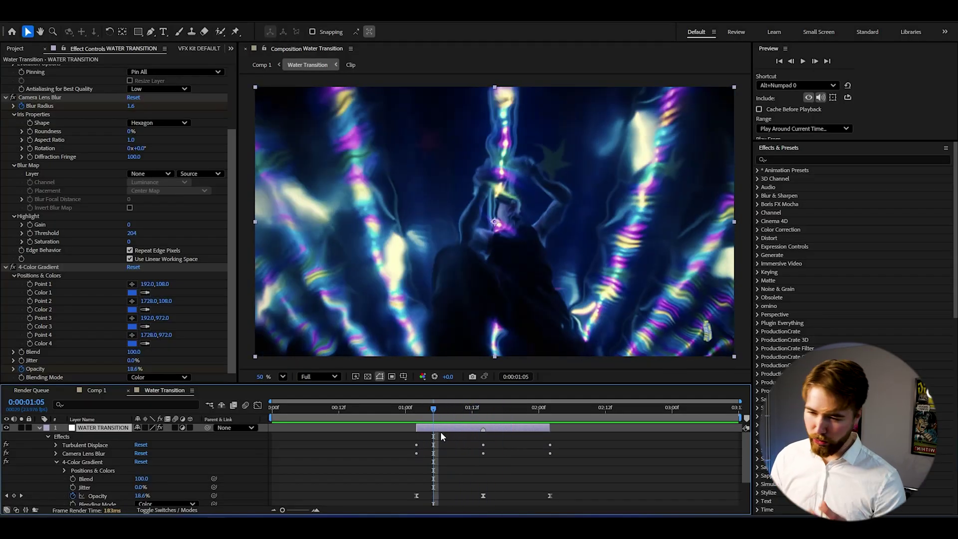
# - Add the Glow effect to the WATER TRANSITION layer with Glow Threshold 40% and Glow Radius 300
pyautogui.hotkey('ctrl', 'space')
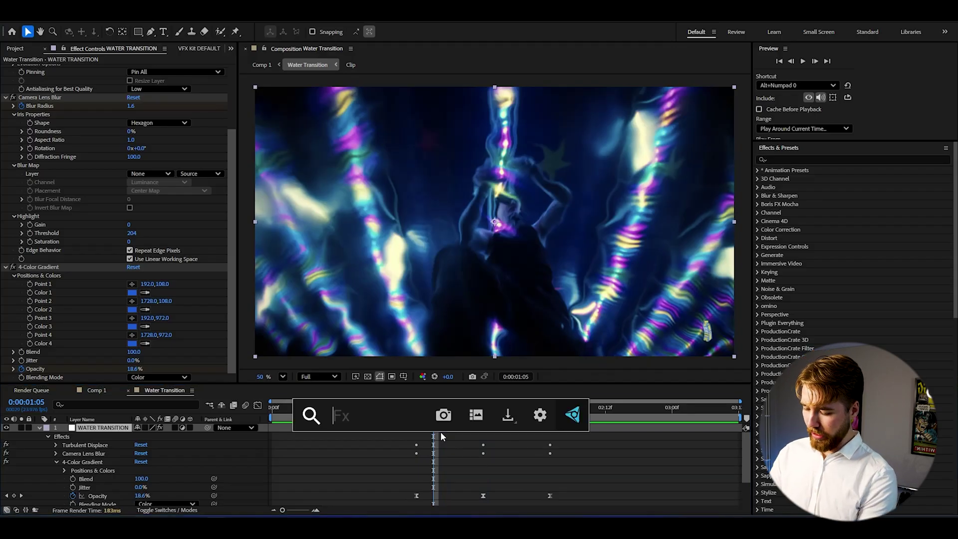
pyautogui.write('glow')
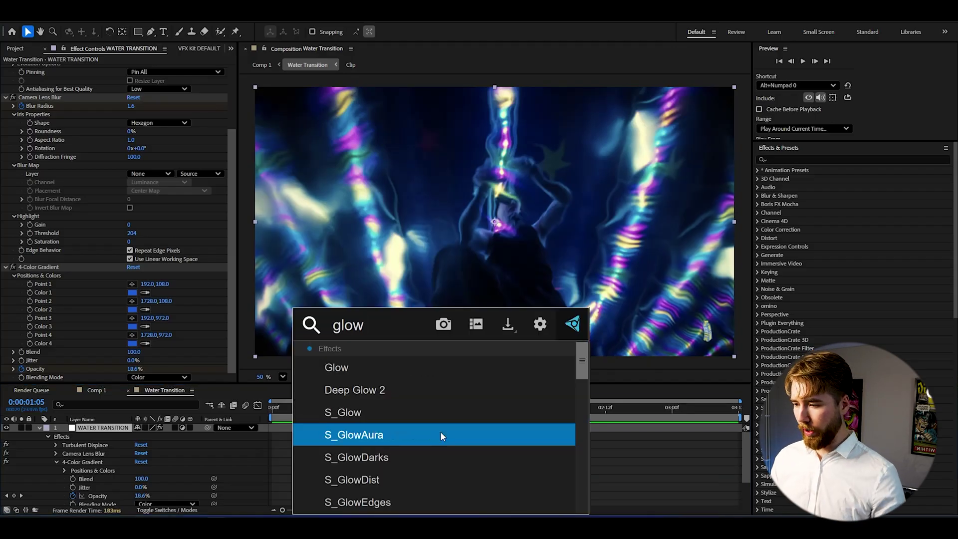
pyautogui.click(352, 368)
pyautogui.click(134, 256)
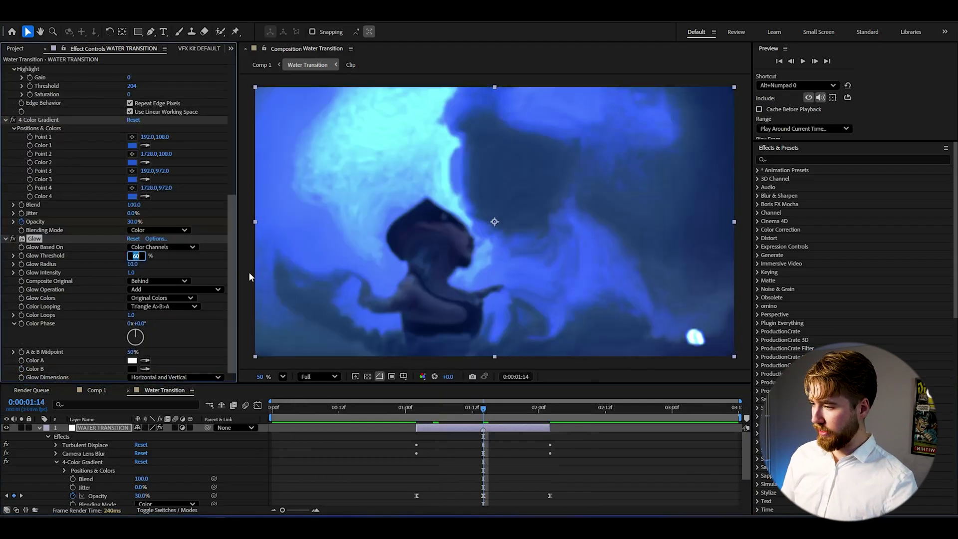
pyautogui.write('40')
pyautogui.press('Return')
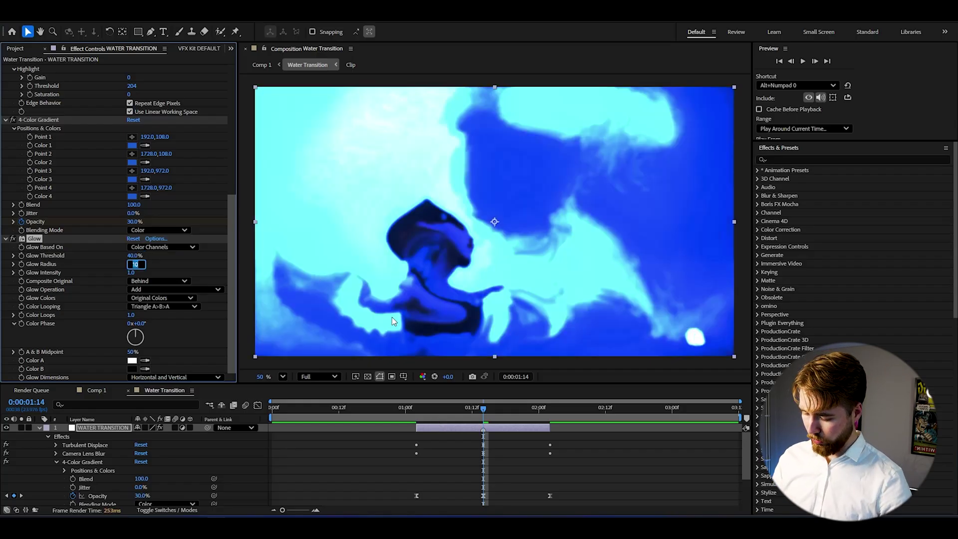
pyautogui.write('300')
pyautogui.press('Return')
# - Keyframe the Glow Intensity at about 0.6 on 0:00:01:14 and at 0 on 0:00:01:02 and 0:00:02:02
pyautogui.moveTo(131, 273); pyautogui.dragTo(105, 271)
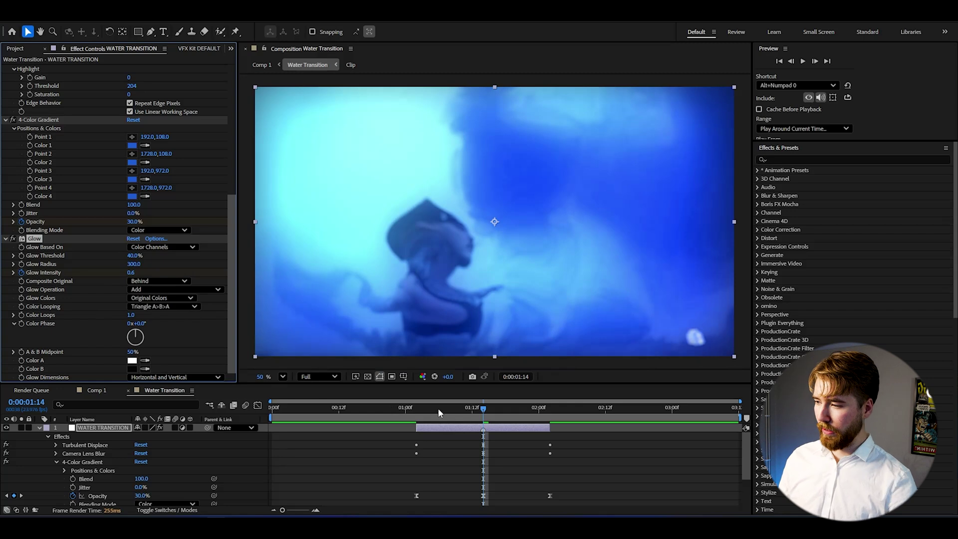
pyautogui.click(416, 409)
pyautogui.click(133, 272)
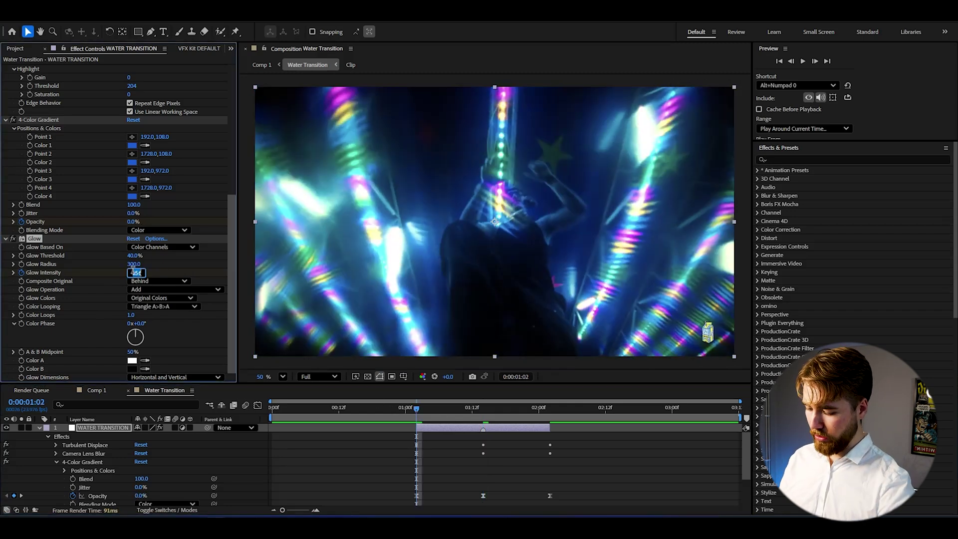
pyautogui.write('0')
pyautogui.press('Return')
pyautogui.press('k')
pyautogui.press('k')
pyautogui.click(136, 273)
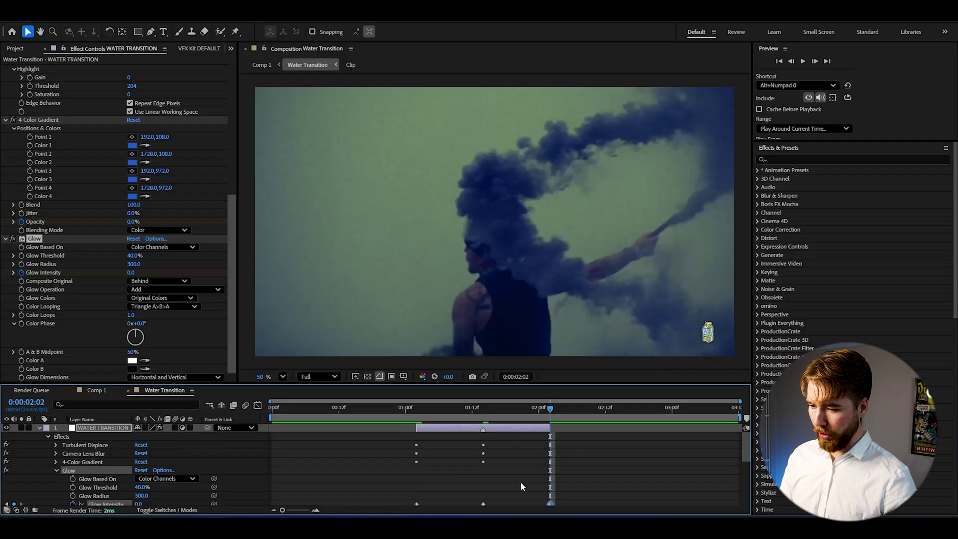
# - Apply Easy Ease to the three Glow Intensity keyframes and shape their value graph into a sharp peak at 0:00:01:14
pyautogui.moveTo(617, 464); pyautogui.dragTo(410, 488)
pyautogui.press('F9')
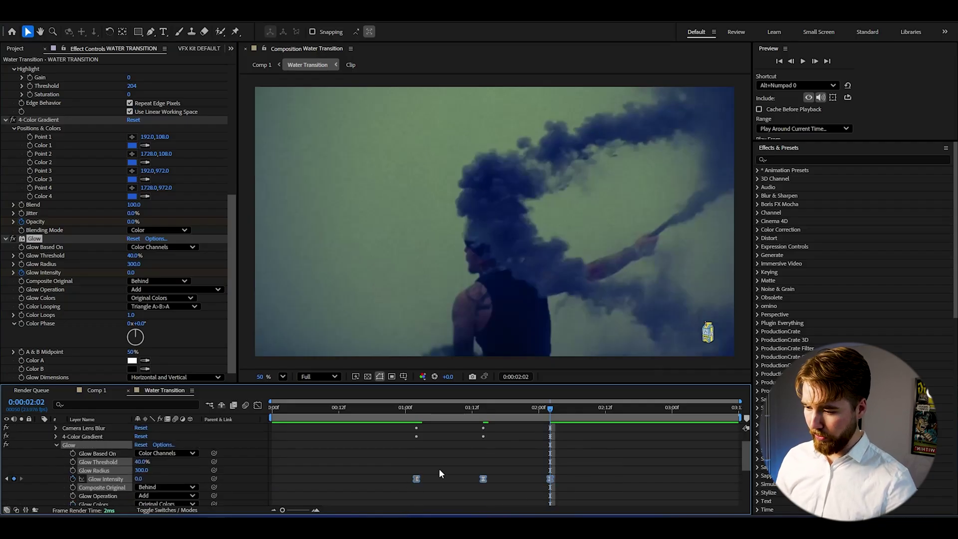
pyautogui.hotkey('shift', 'F3')
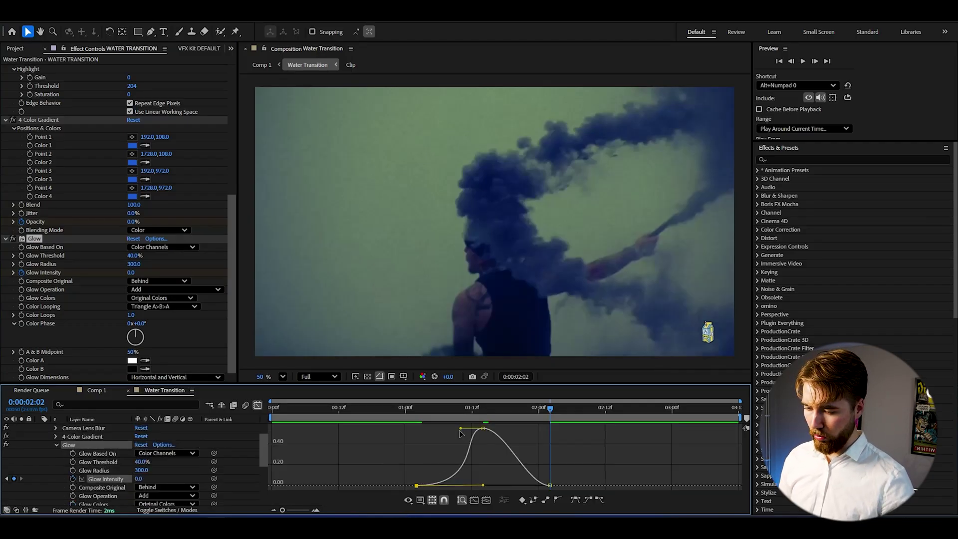
pyautogui.moveTo(461, 429); pyautogui.dragTo(483, 432)
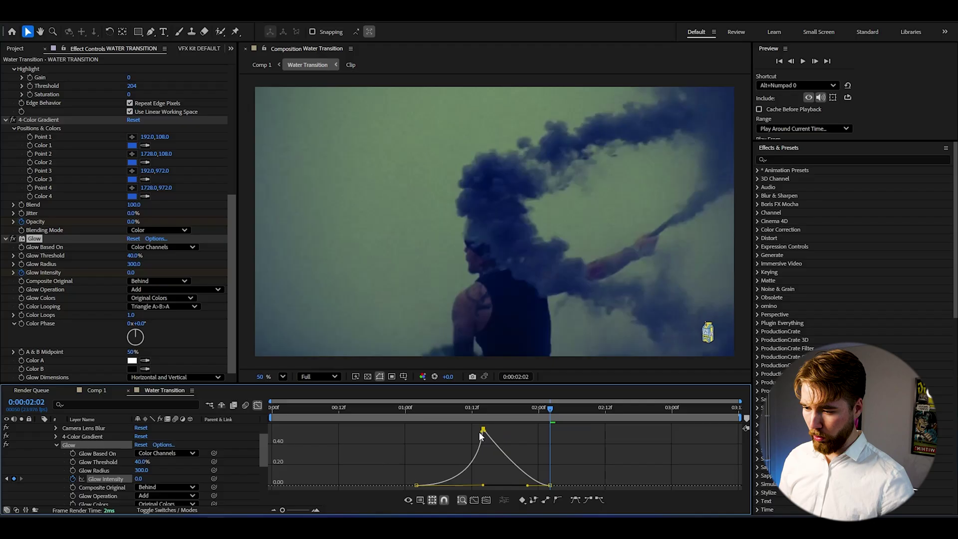
# - Preview the transition with the glow from 0:00:01:02
pyautogui.click(417, 408)
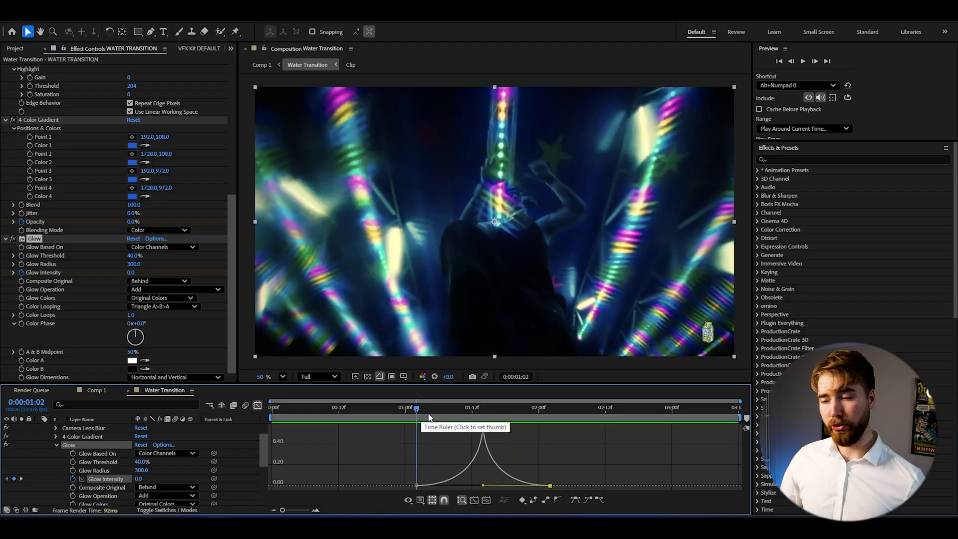
pyautogui.press('space')
pyautogui.click(390, 409)
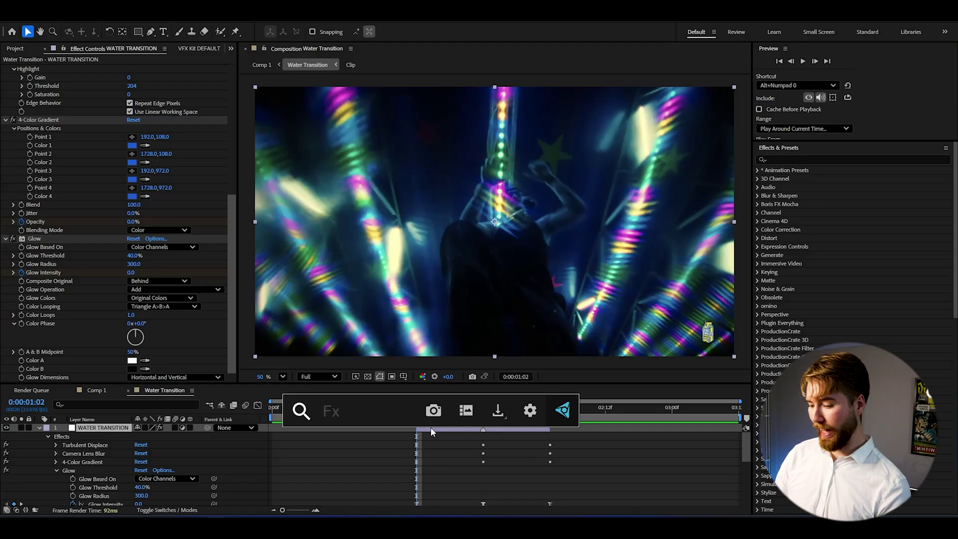
# - Add the Exposure effect to the WATER TRANSITION layer
pyautogui.write('exp')
pyautogui.press('Return')
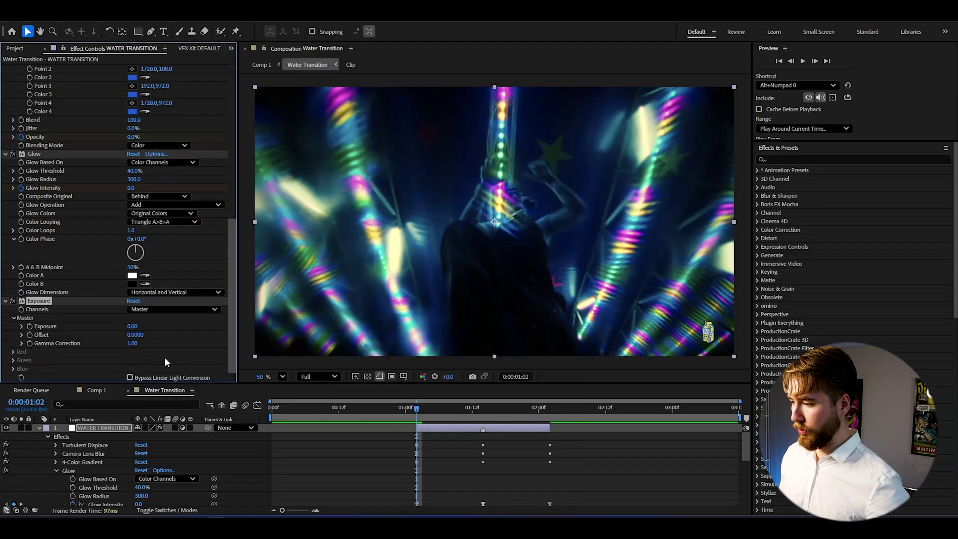
# - Keyframe the master Exposure up on 0:00:01:14 and at 0 on 0:00:01:02 and 0:00:02:02, with Easy Ease on all three keyframes
pyautogui.click(480, 410)
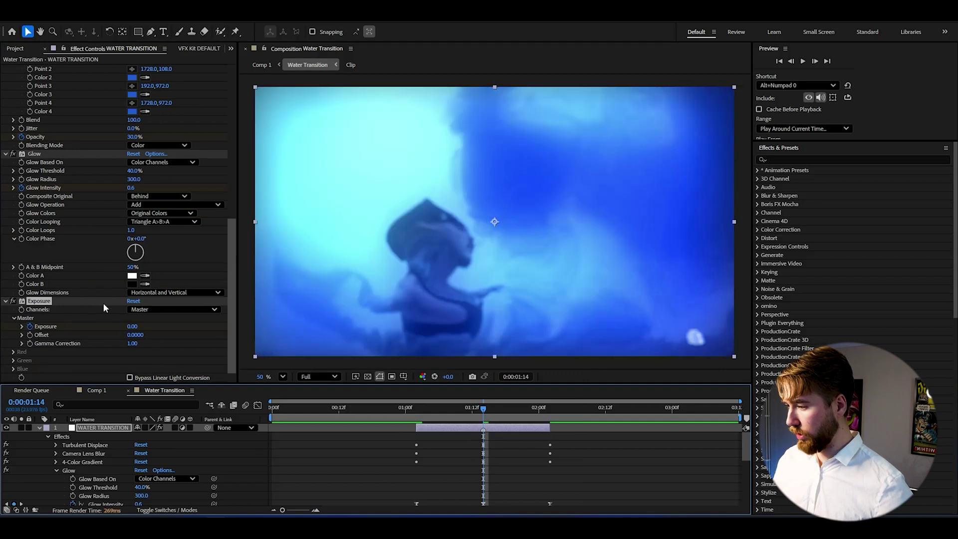
pyautogui.click(131, 327)
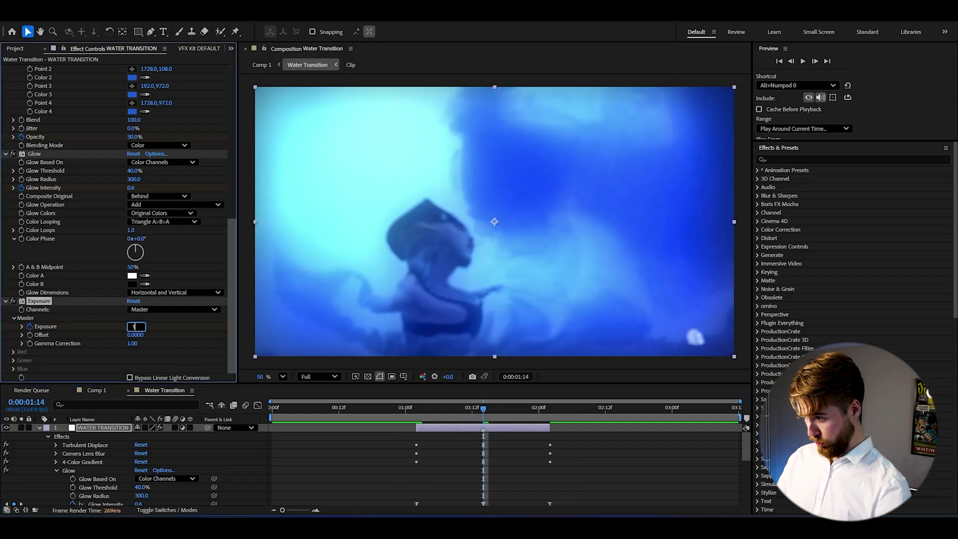
pyautogui.press('k')
pyautogui.click(132, 327)
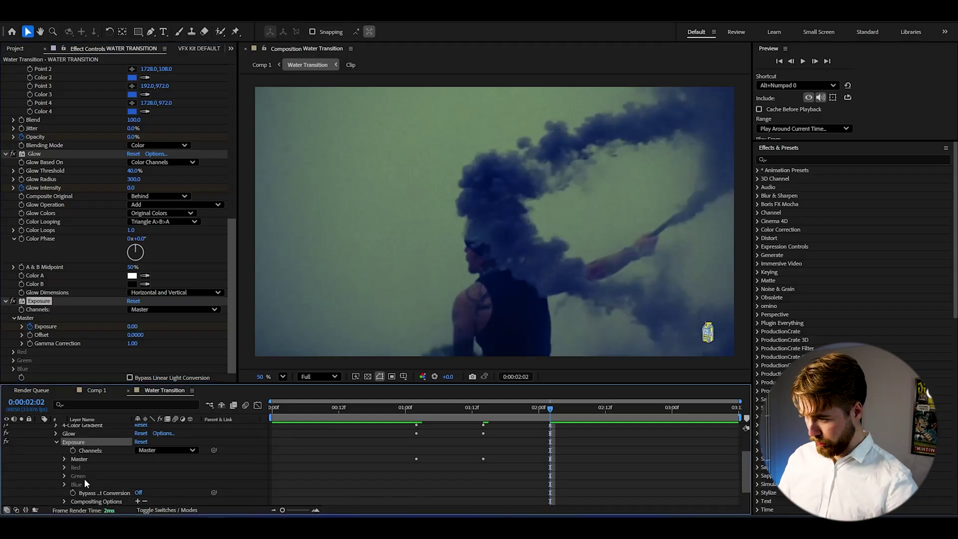
pyautogui.click(64, 459)
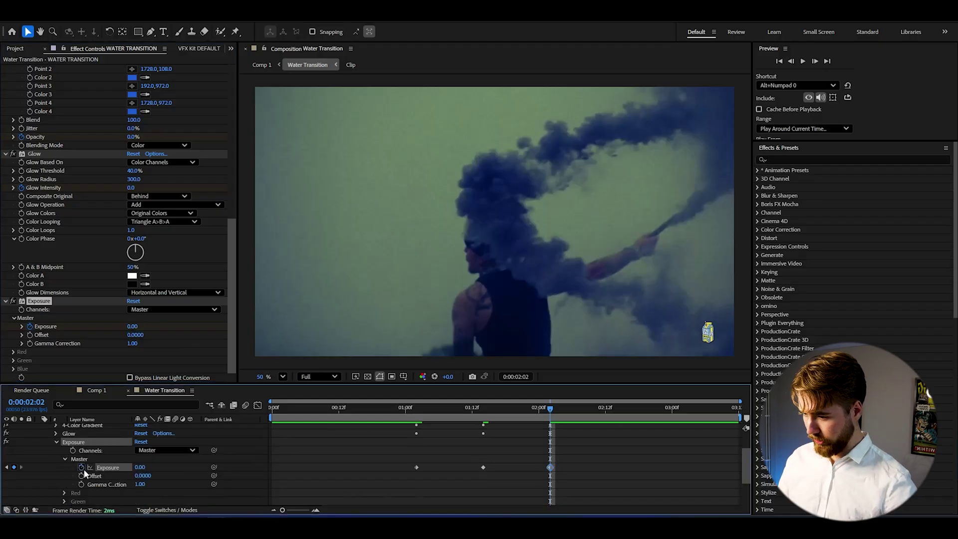
# - Shape the value graph of the WATER TRANSITION layer's Exposure keyframes into a sharp peak at 0:00:01:14
pyautogui.click(426, 485)
pyautogui.click(416, 468)
pyautogui.click(258, 405)
pyautogui.moveTo(438, 485); pyautogui.dragTo(483, 486)
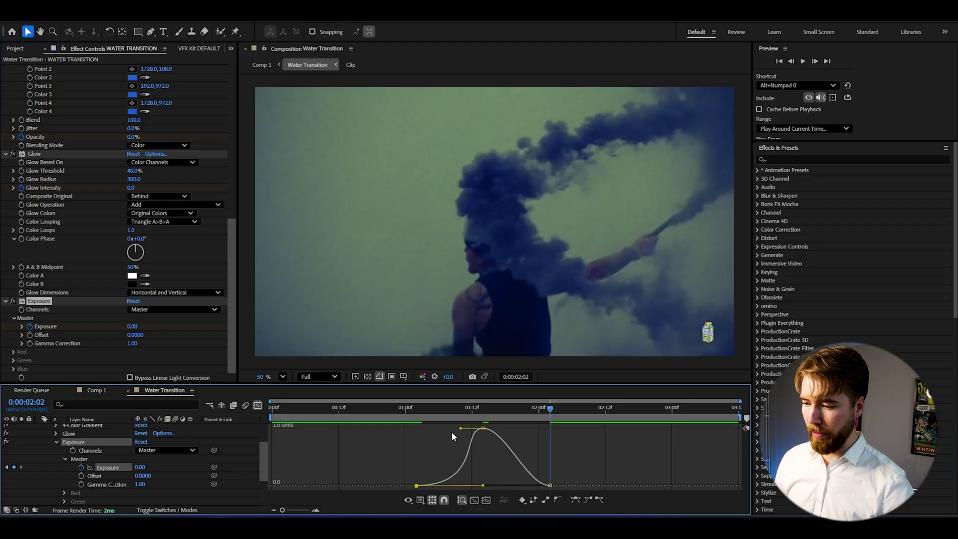
pyautogui.moveTo(460, 429); pyautogui.dragTo(484, 429)
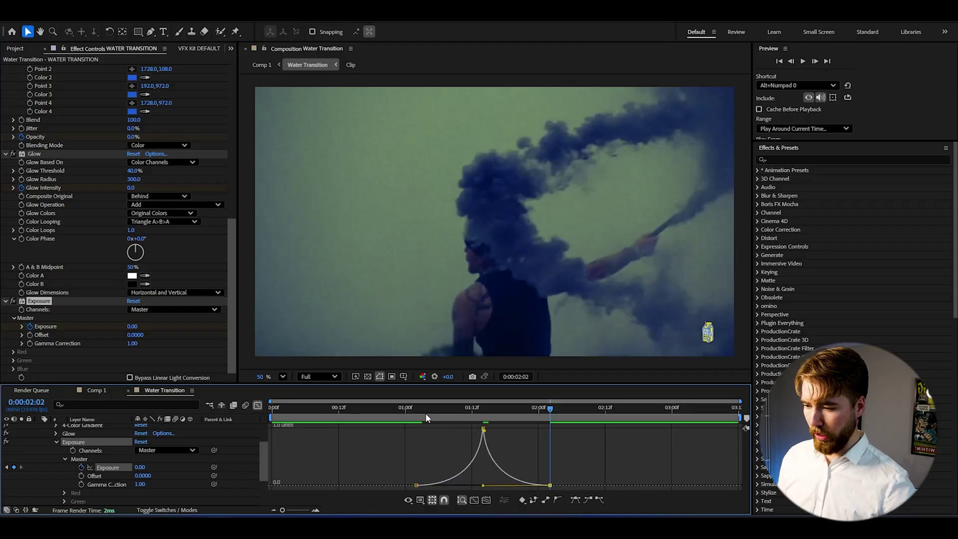
# - Preview the complete water transition across the cut from shortly before the WATER TRANSITION layer starts
pyautogui.moveTo(426, 410); pyautogui.dragTo(417, 412)
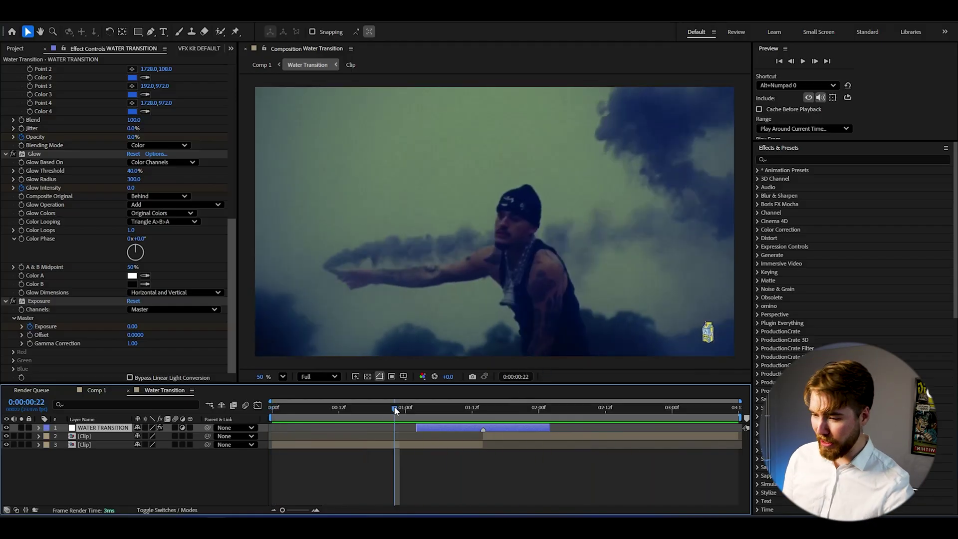
pyautogui.click(395, 408)
pyautogui.moveTo(395, 409); pyautogui.dragTo(459, 410)
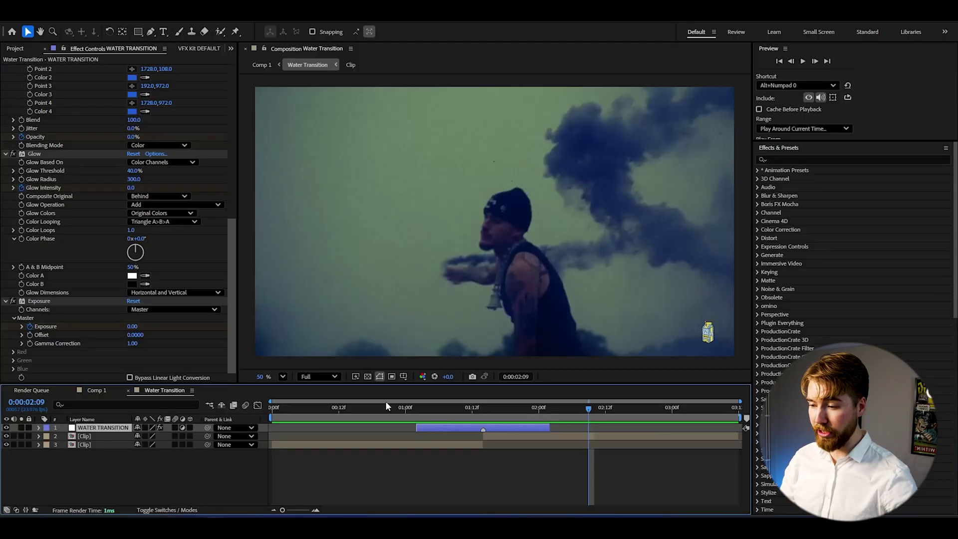
# - Add a new adjustment layer with the WATER TRANSITION layer hidden, and apply a warp twist preset from WARP TRANSITION PRESETS at 0:00:00:00
pyautogui.click(395, 409)
pyautogui.hotkey('ctrl', 'alt', 'y')
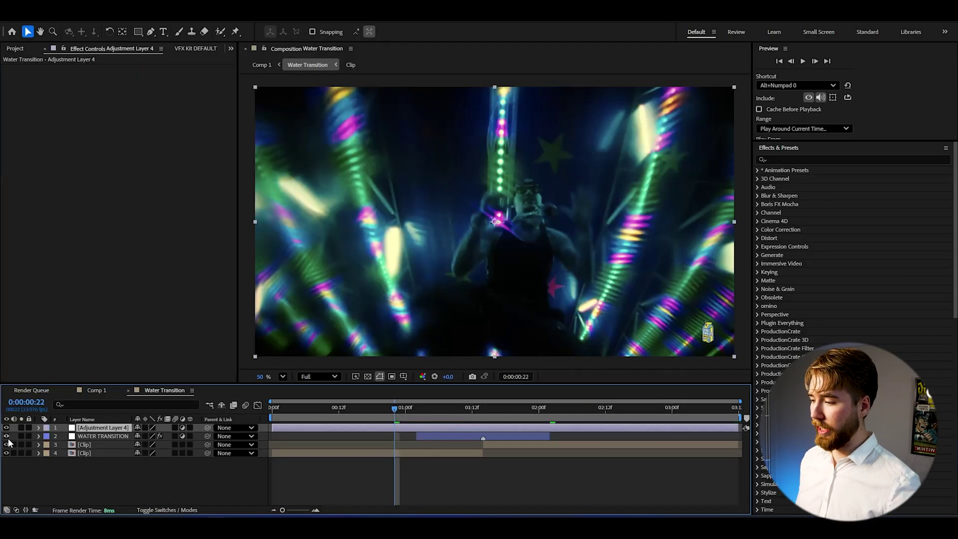
pyautogui.click(759, 169)
pyautogui.click(767, 187)
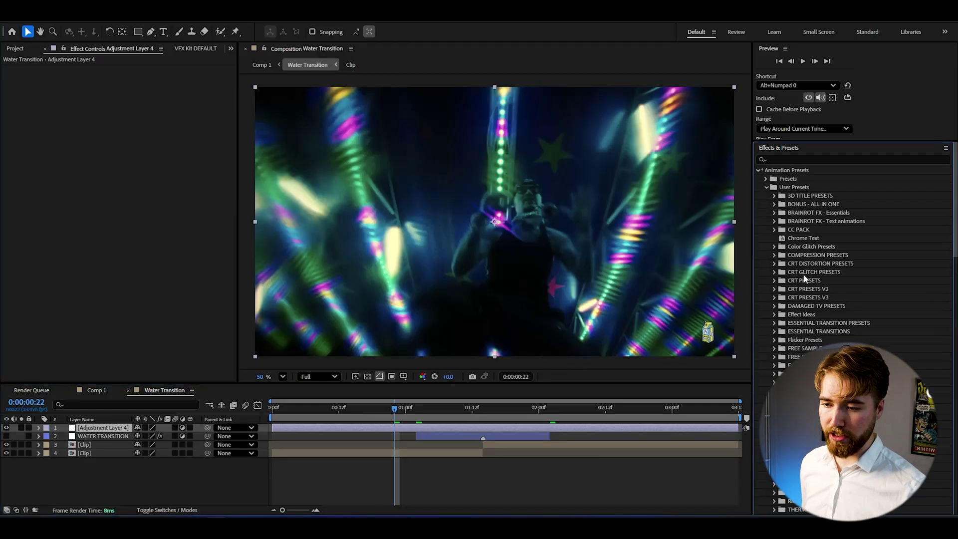
pyautogui.scroll(-3, 799, 249)
pyautogui.scroll(-6, 819, 250)
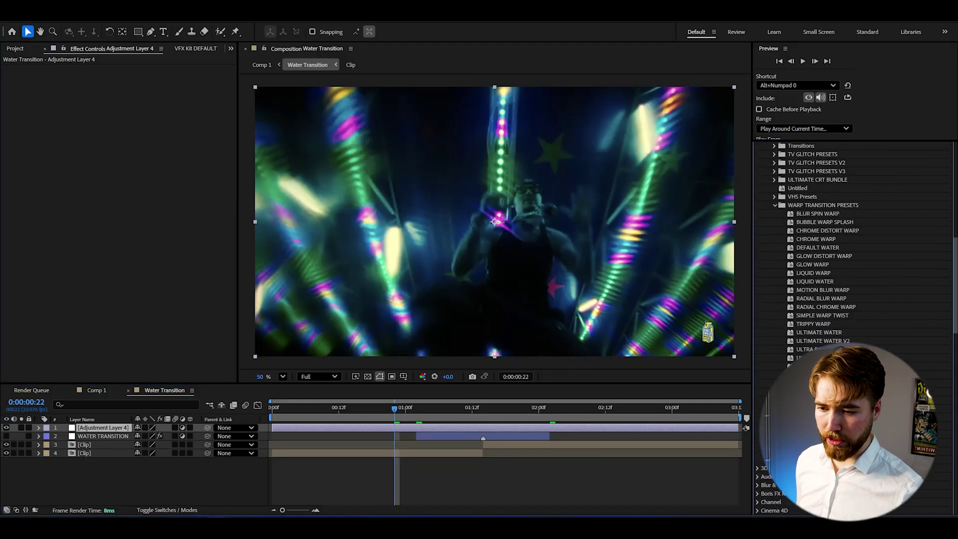
pyautogui.press('Home')
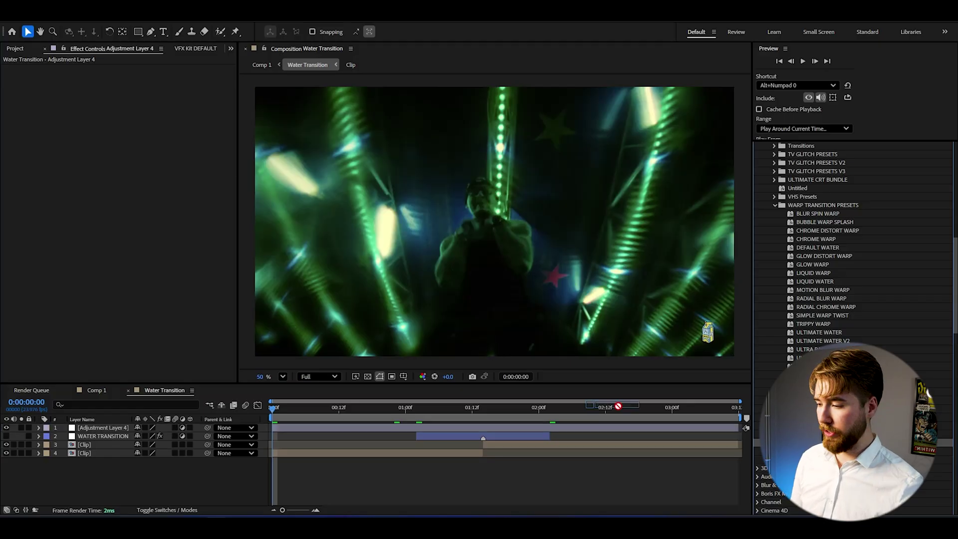
pyautogui.click(78, 428)
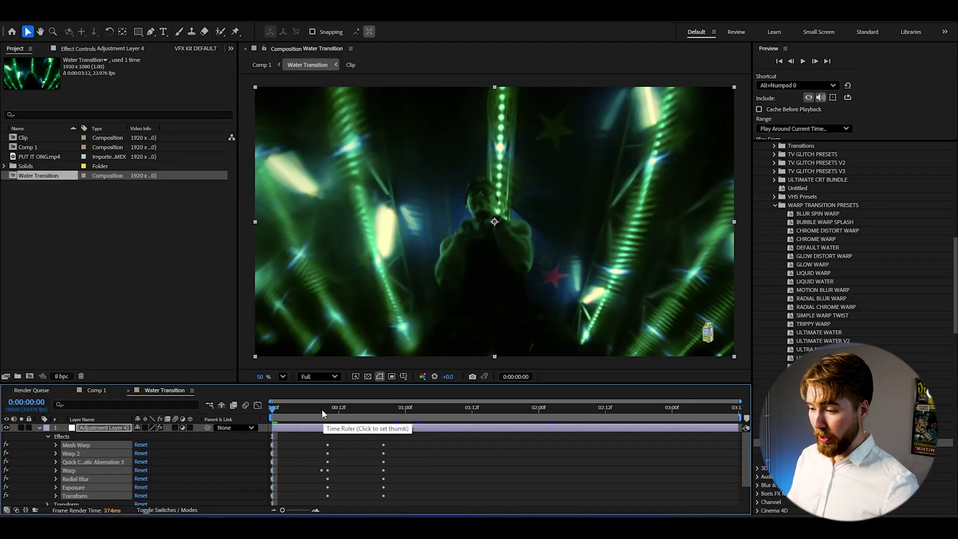
# - Move the warp twist adjustment layer so its middle keyframes sit on the 0:00:01:14 cut, and trim its end to 0:00:02:00
pyautogui.moveTo(351, 429); pyautogui.dragTo(385, 430)
pyautogui.click(484, 408)
pyautogui.moveTo(491, 432); pyautogui.dragTo(564, 430)
pyautogui.press('space')
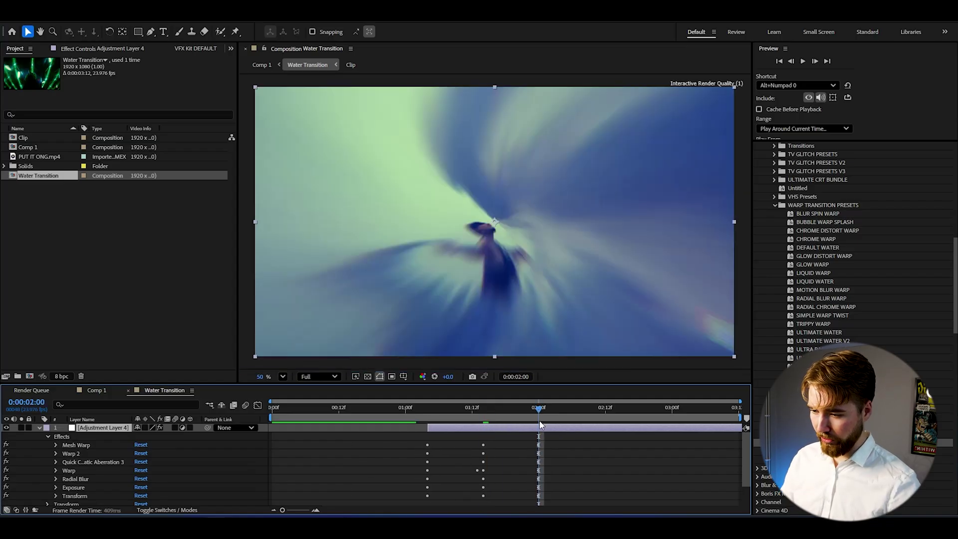
pyautogui.press('u')
# - Preview the warp twist transition across the cut from 0:00:00:17
pyautogui.click(368, 408)
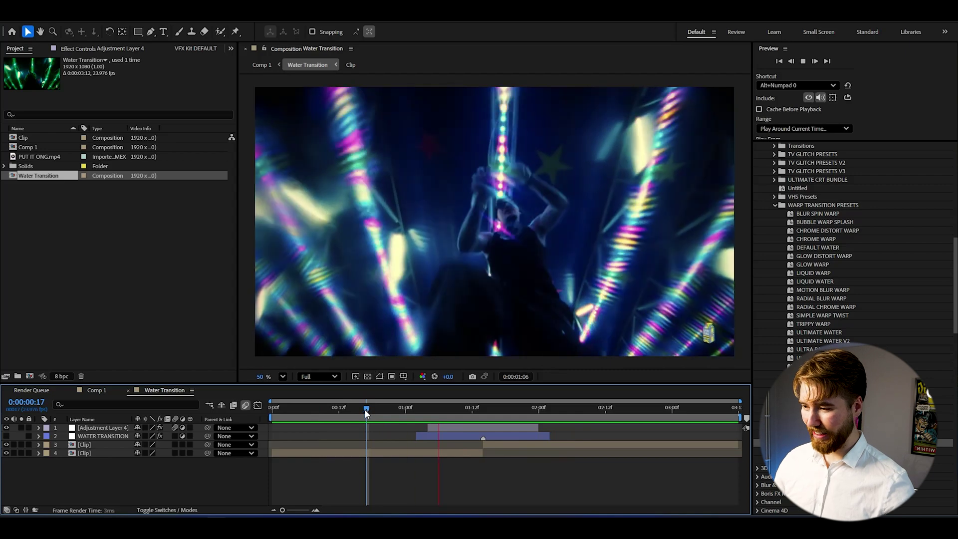
pyautogui.moveTo(391, 416); pyautogui.dragTo(442, 408)
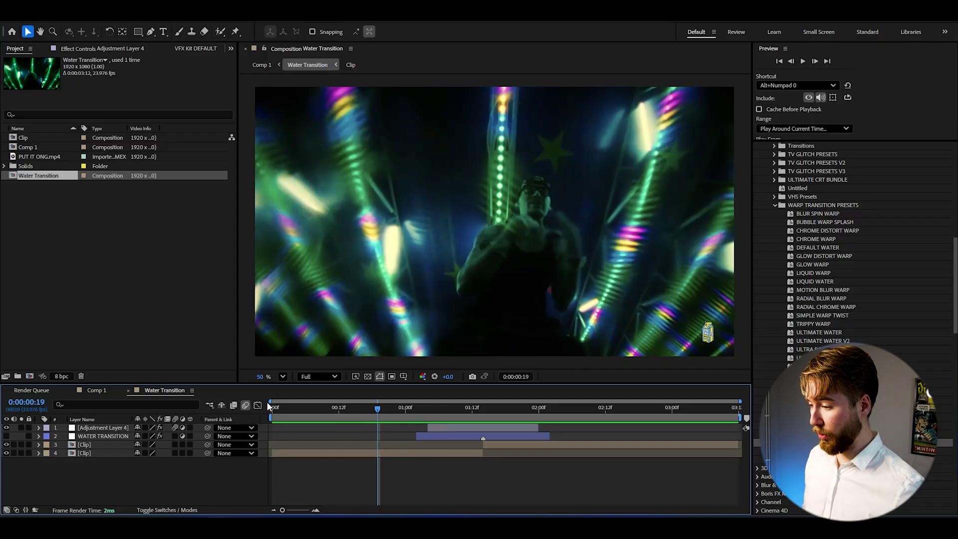
# - Show the WATER TRANSITION layer again and preview it combined with the warp twist layer across the cut
pyautogui.click(7, 436)
pyautogui.moveTo(402, 410); pyautogui.dragTo(374, 410)
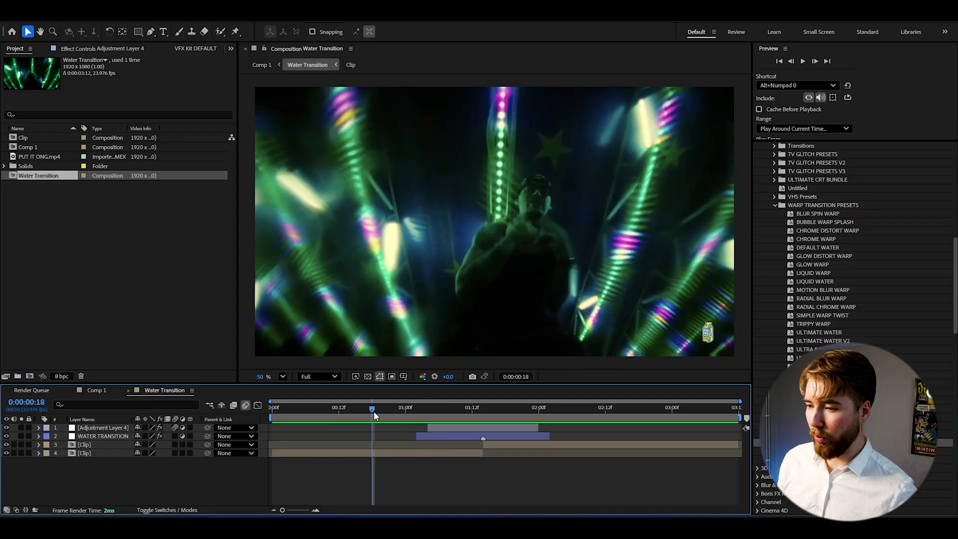
pyautogui.press('space')
pyautogui.click(380, 411)
pyautogui.press('space')
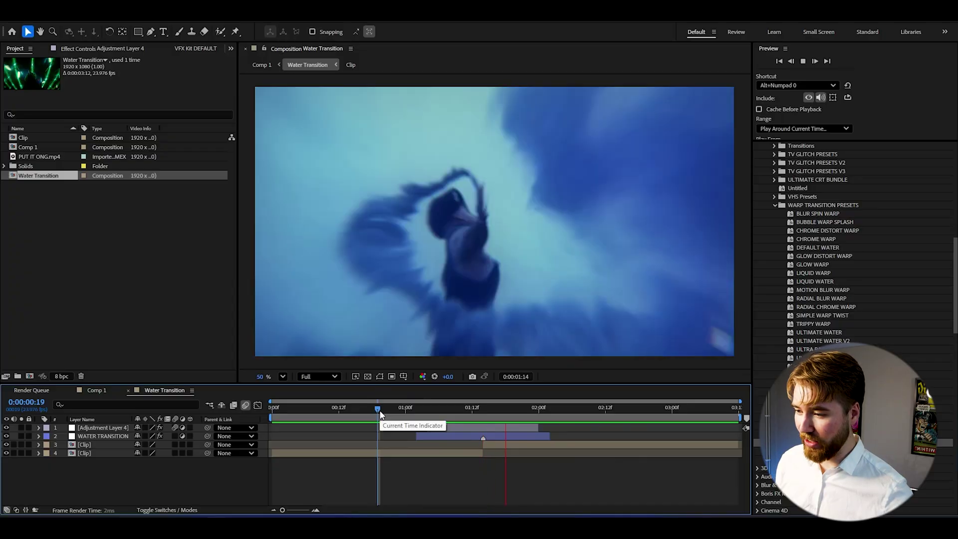
pyautogui.click(382, 410)
pyautogui.press('space')
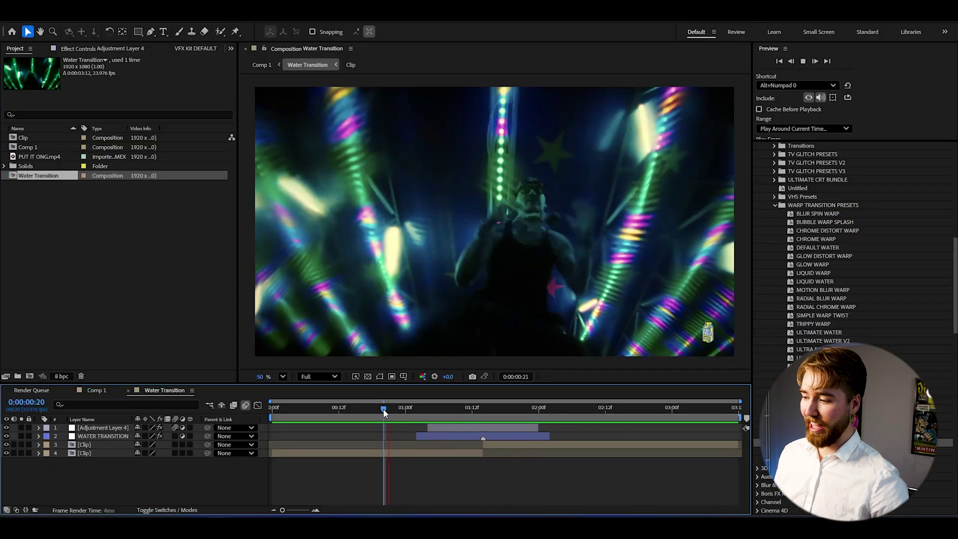
pyautogui.click(389, 410)
pyautogui.moveTo(389, 409); pyautogui.dragTo(444, 409)
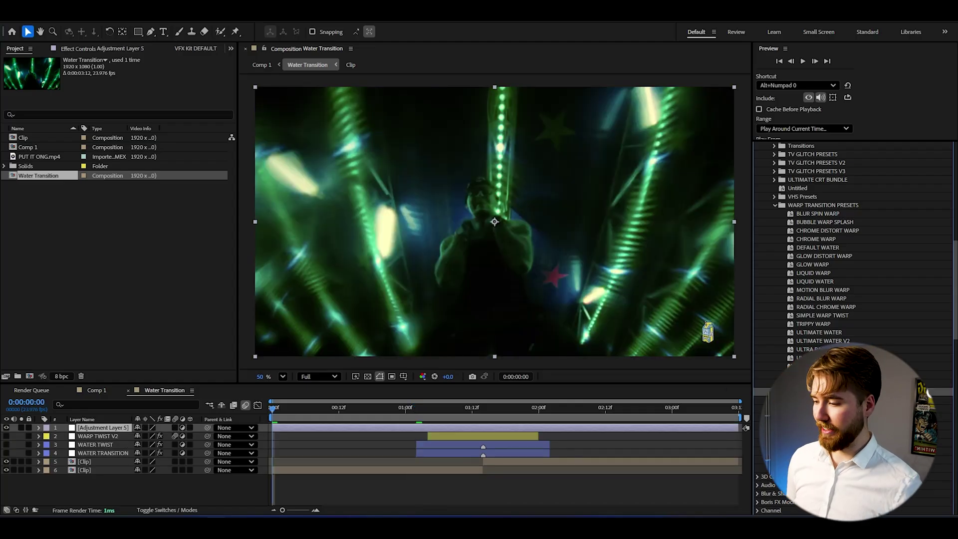
# - Apply the vertical warp flash preset to the top adjustment layer and fit the layer around the cut at 0:00:01:14
pyautogui.click(39, 428)
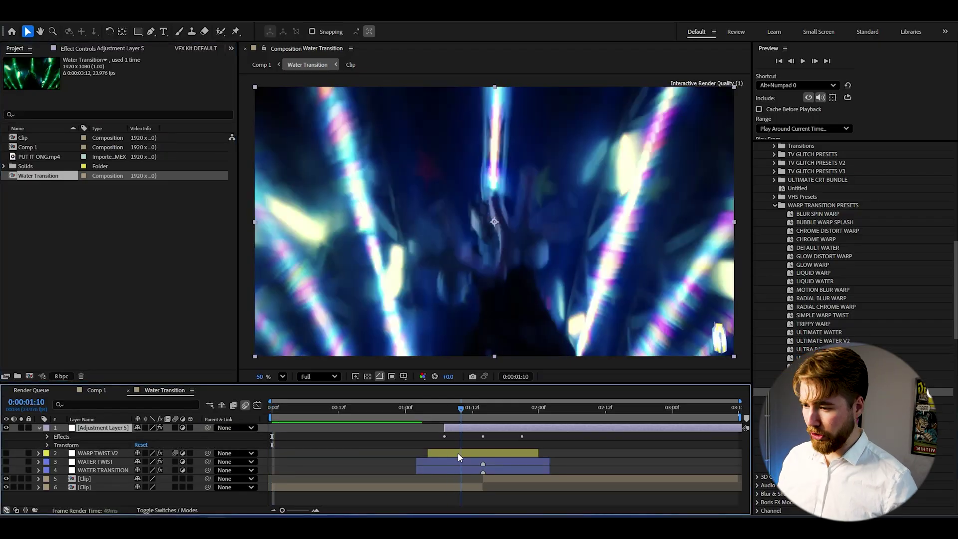
pyautogui.moveTo(457, 453); pyautogui.dragTo(501, 451)
# - Preview the vertical warp flash transition across the cut
pyautogui.press('space')
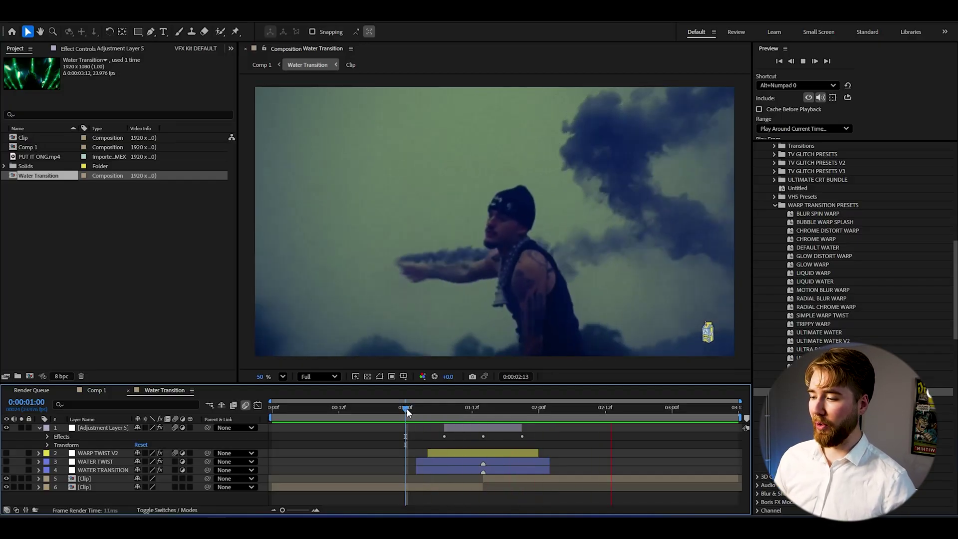
pyautogui.moveTo(406, 409); pyautogui.dragTo(261, 418)
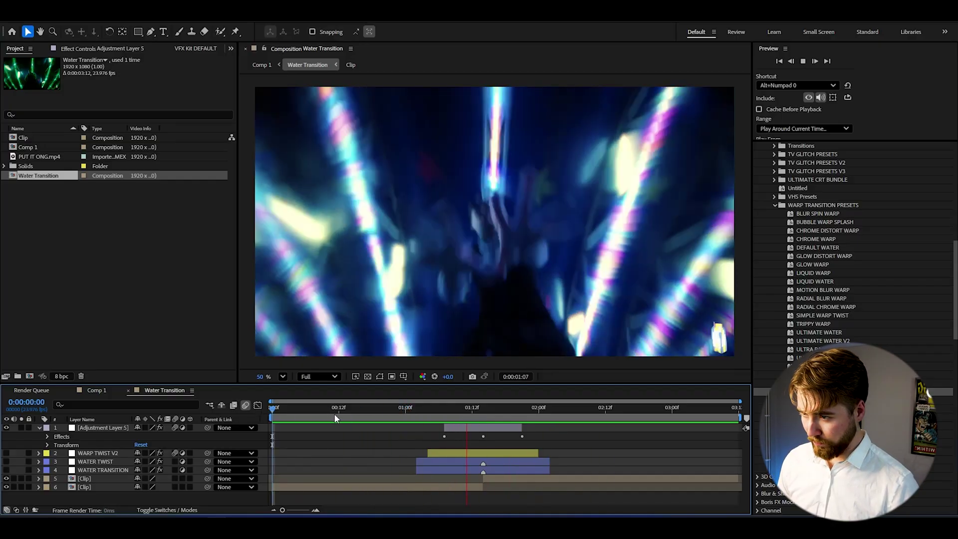
pyautogui.click(412, 414)
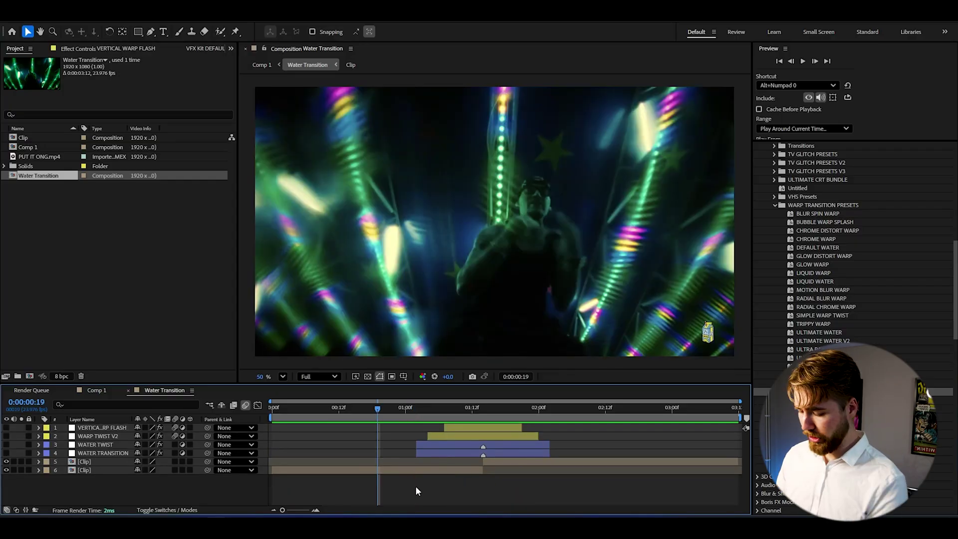
# - Add another full-length adjustment layer and apply the CHROME WARP preset to it at 0:00:00:00
pyautogui.hotkey('ctrl', 'alt', 'y')
pyautogui.press('Home')
pyautogui.click(818, 240)
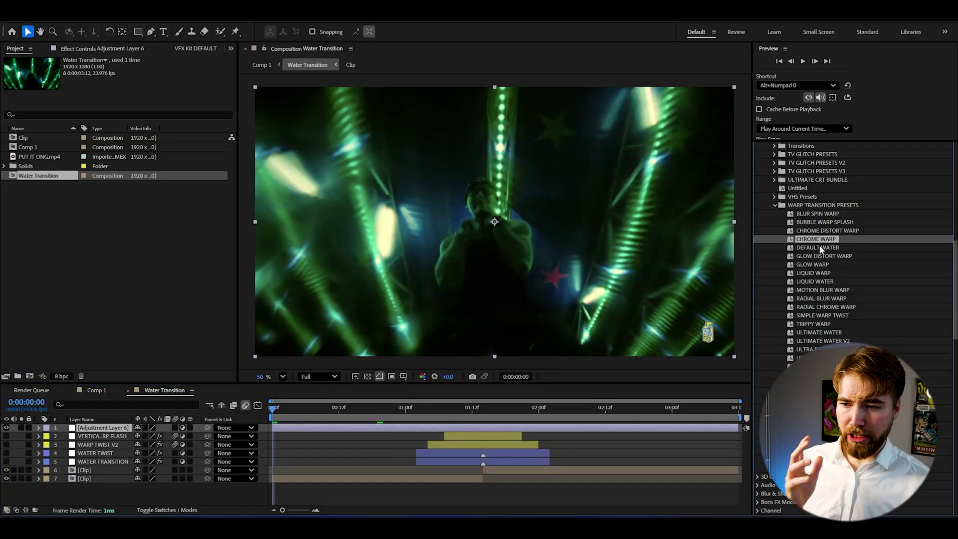
pyautogui.moveTo(824, 245); pyautogui.dragTo(779, 250)
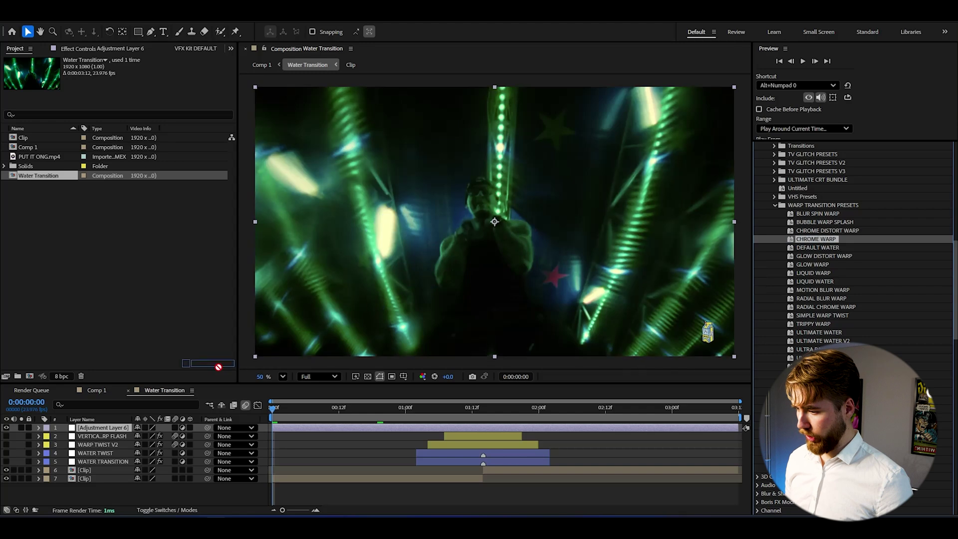
pyautogui.moveTo(113, 433); pyautogui.dragTo(110, 429)
# - Move the chrome warp layer so its middle keyframe sits on the 0:00:01:14 cut, and remove the part after 0:00:02:02
pyautogui.moveTo(420, 429); pyautogui.dragTo(442, 429)
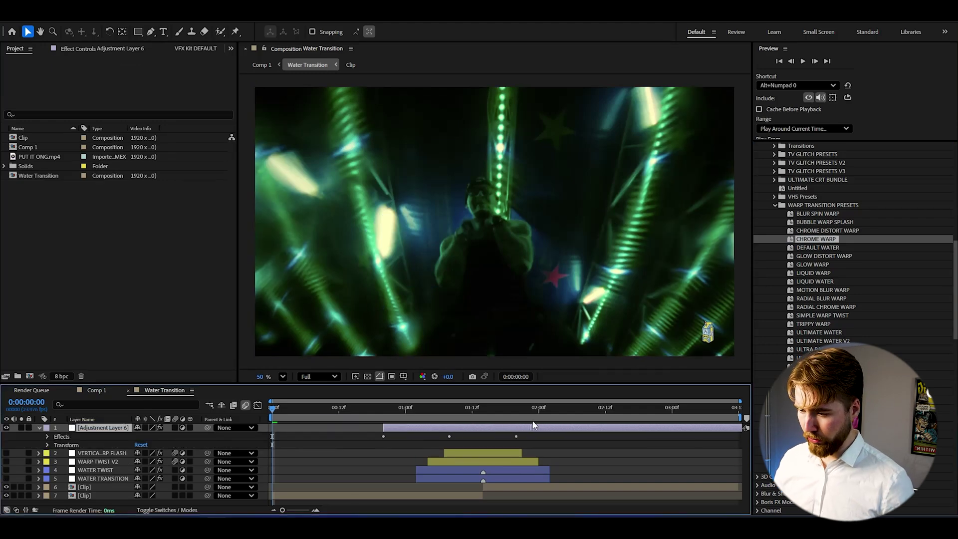
pyautogui.click(551, 410)
pyautogui.hotkey('ctrl', 'shift', 'd')
pyautogui.press('Delete')
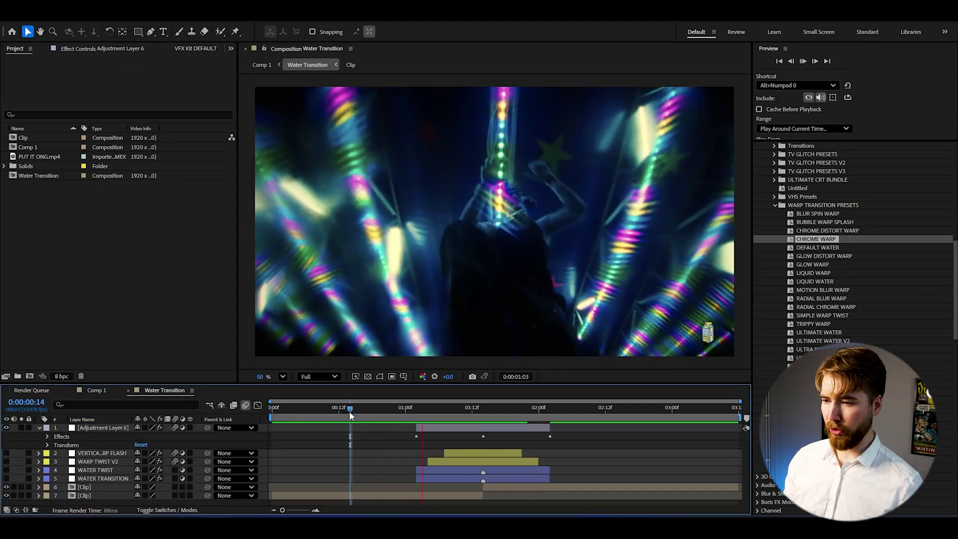
# - Preview the chrome warp transition and examine its frames around the cut
pyautogui.press('space')
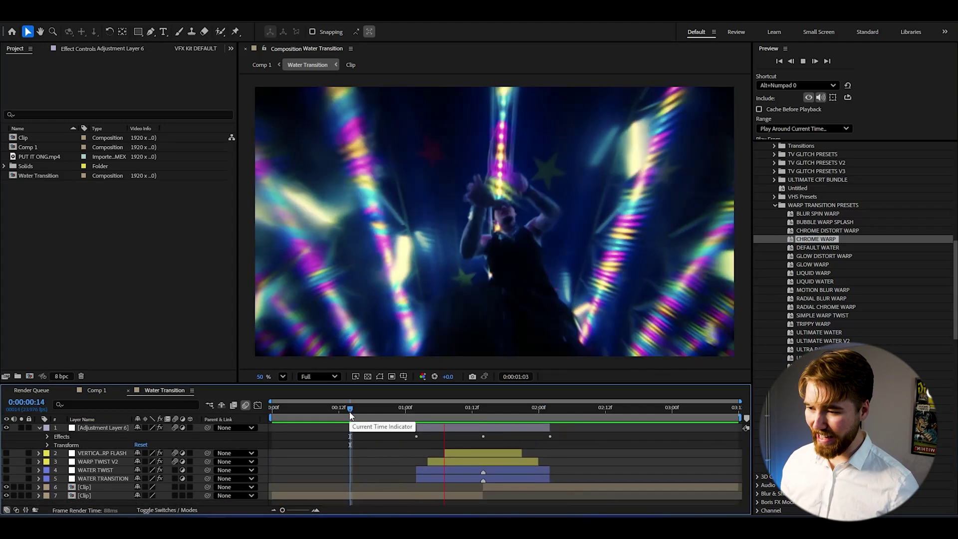
pyautogui.moveTo(351, 416); pyautogui.dragTo(471, 407)
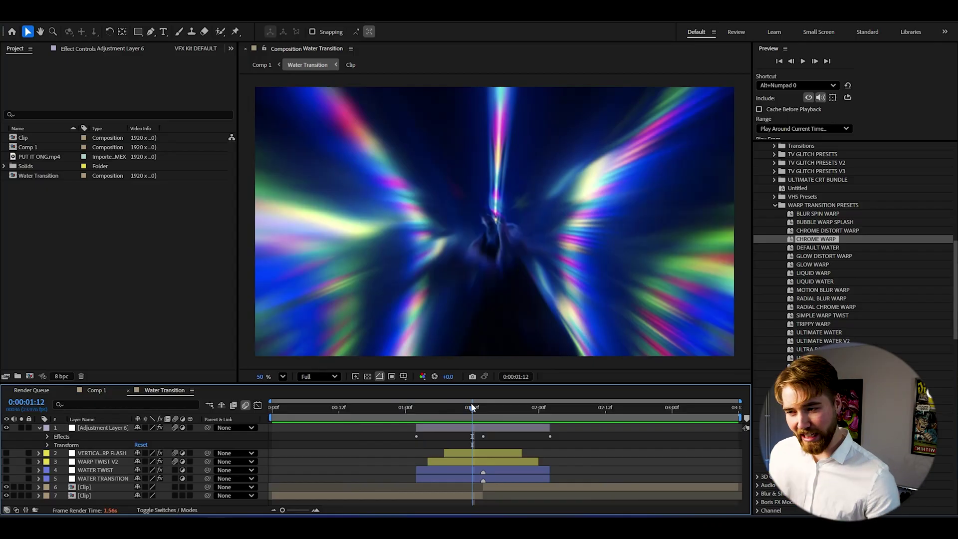
pyautogui.moveTo(422, 410); pyautogui.dragTo(418, 409)
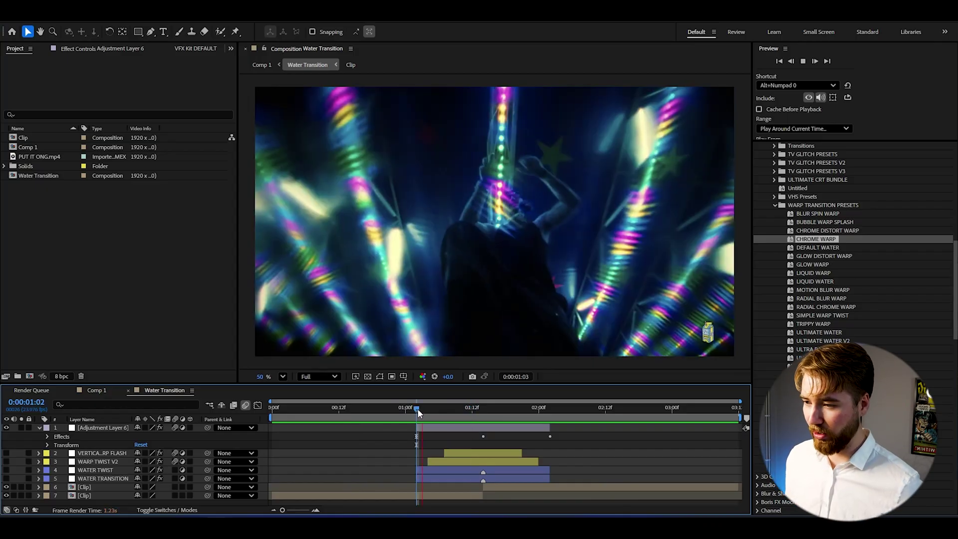